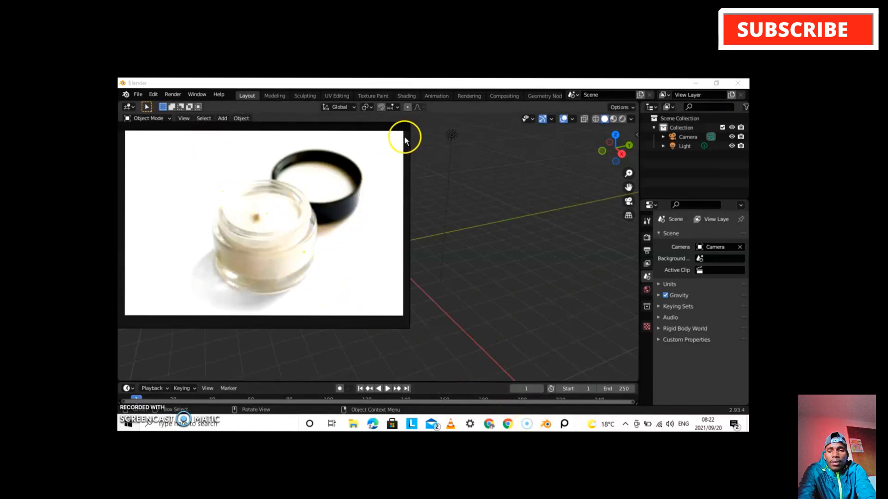
Shrink the candle jar reference image and reduce its floating window to fit around it.
drag(408, 139, 442, 153)
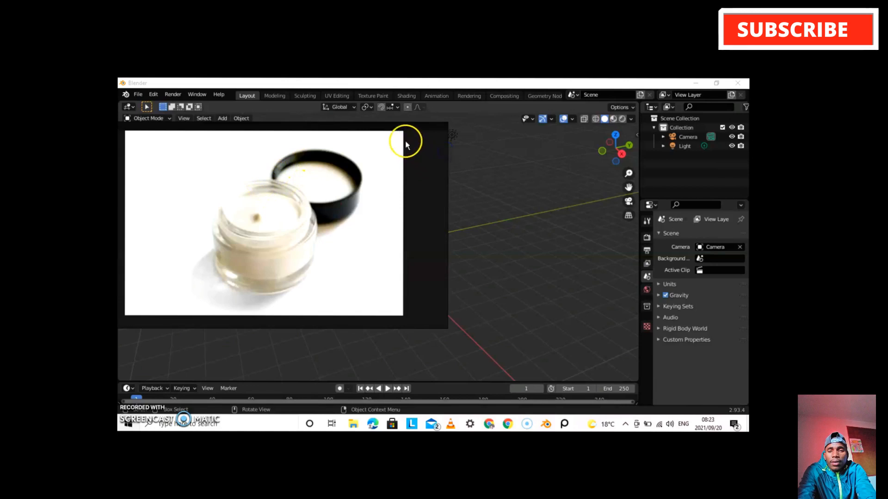
click(367, 173)
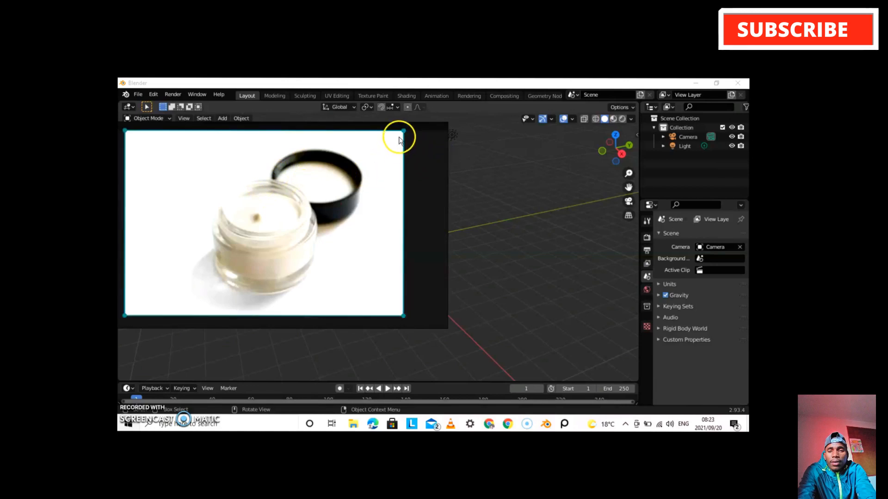
drag(403, 131, 284, 210)
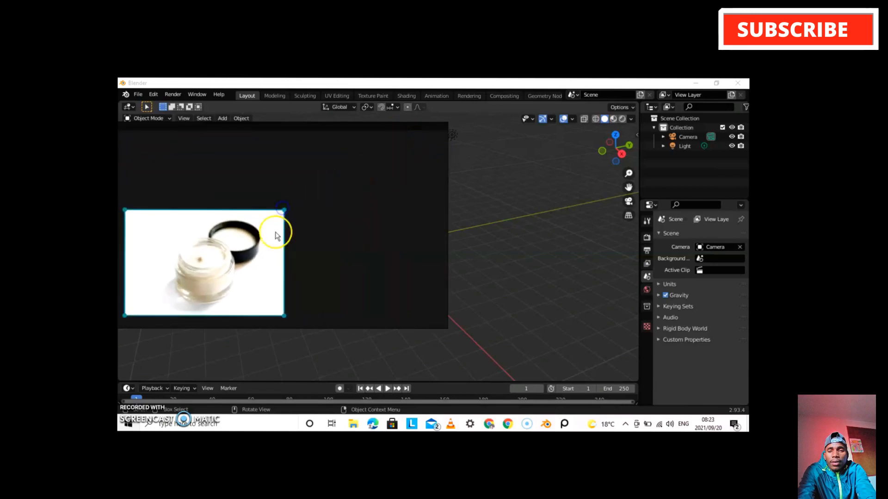
click(428, 148)
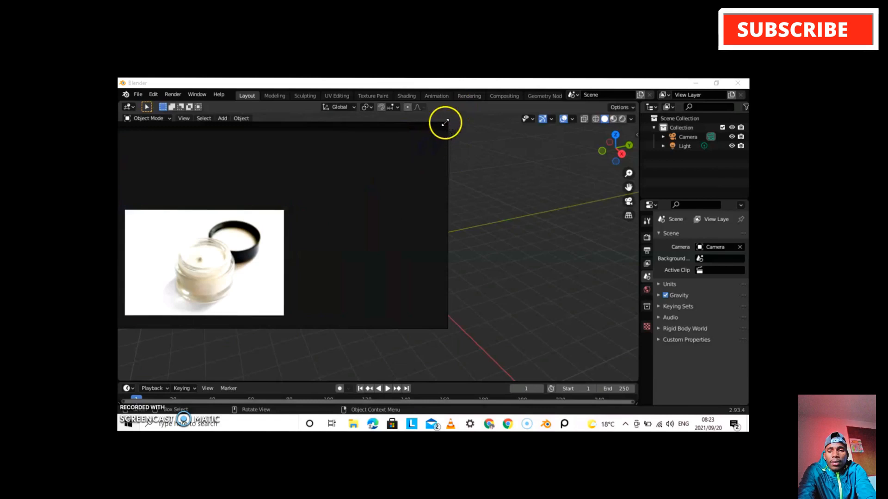
drag(446, 123, 288, 204)
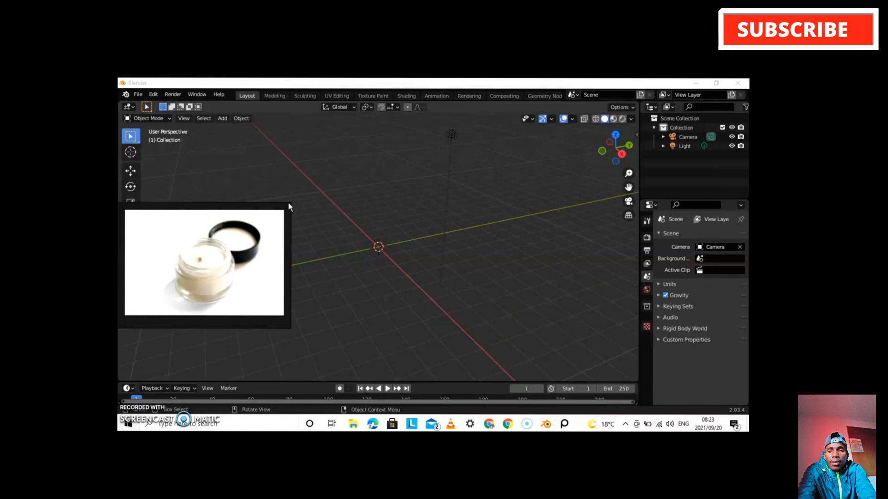
Place the jar reference image lower over the viewport and trim the empty window area above it.
click(193, 217)
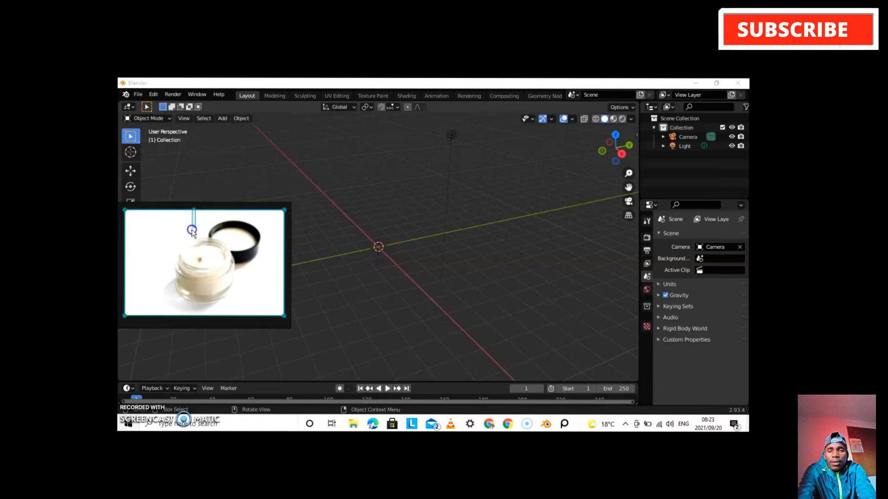
drag(193, 228, 204, 200)
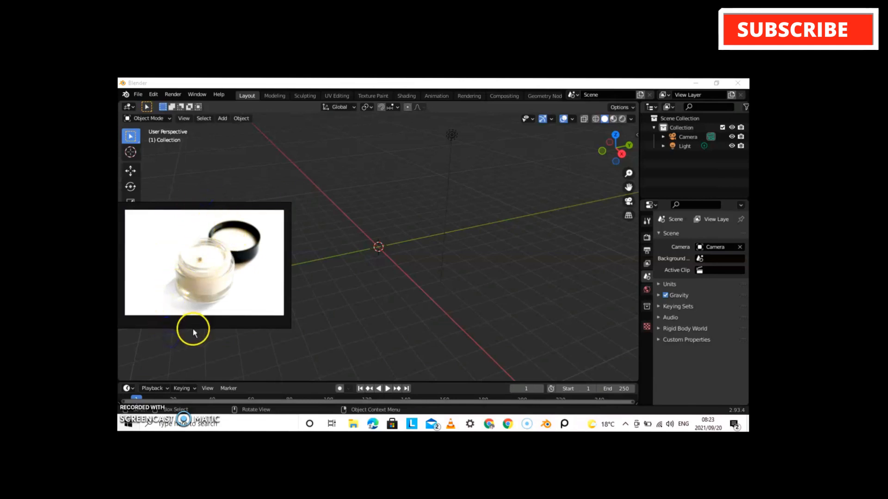
drag(193, 328, 199, 377)
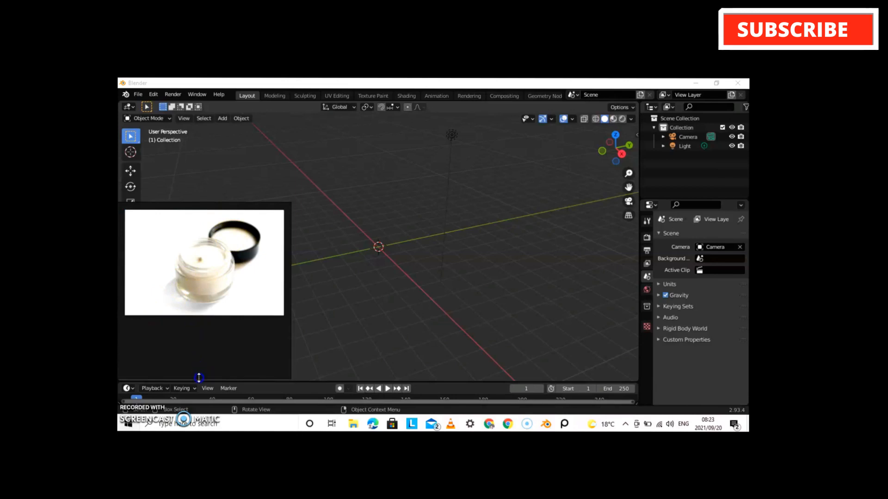
click(176, 243)
drag(177, 242, 173, 290)
click(182, 215)
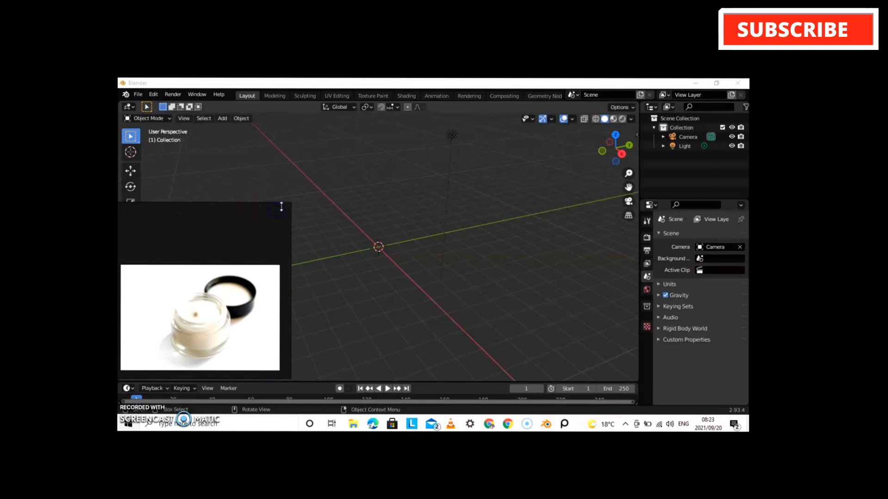
drag(245, 202, 248, 256)
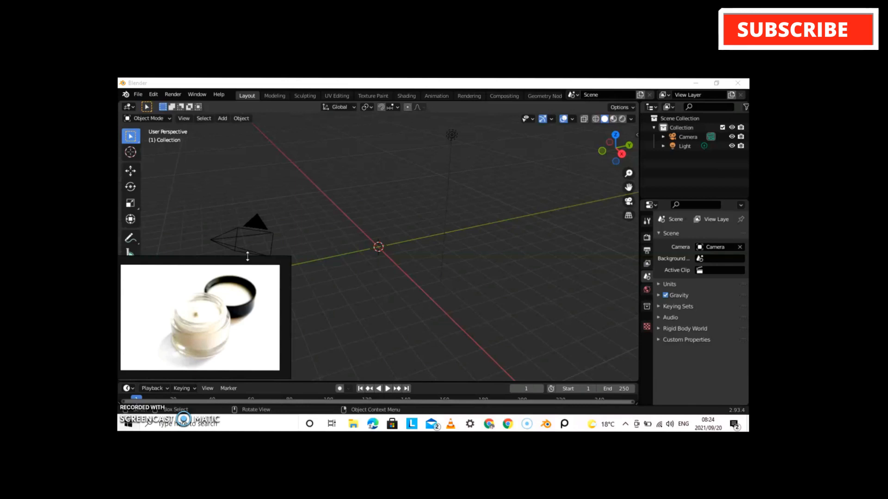
click(268, 240)
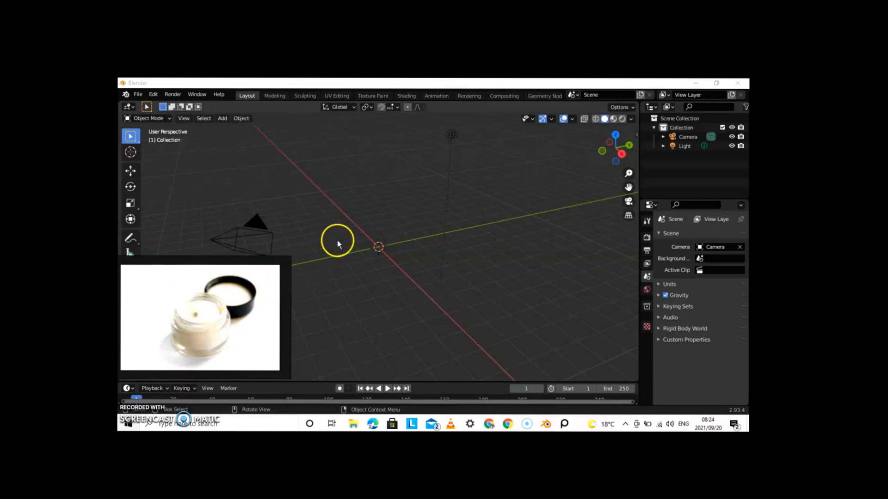
Add a cylinder mesh to the scene and set its vertices to 110.
click(223, 118)
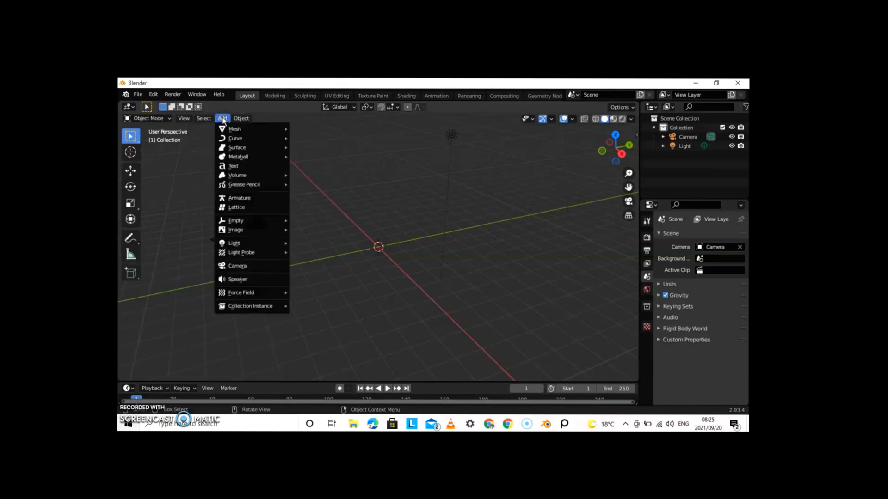
mouse_move(233, 129)
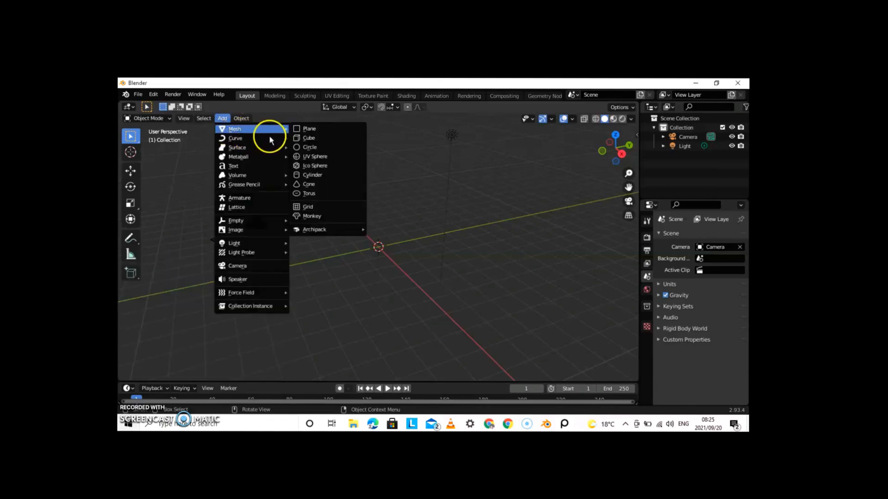
click(337, 178)
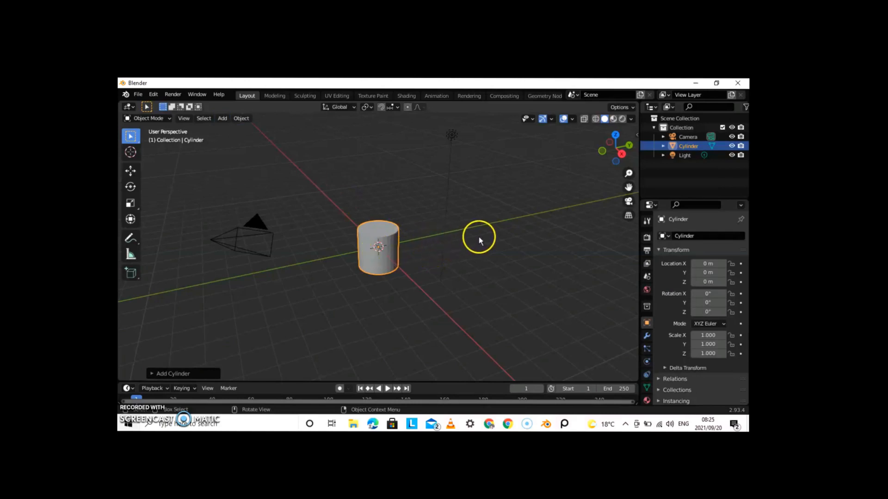
click(207, 374)
click(176, 374)
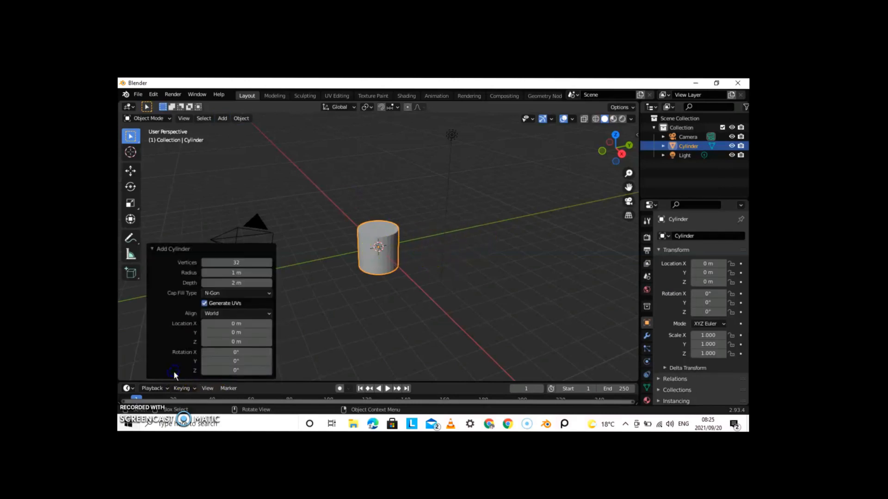
drag(236, 263, 278, 268)
Display the viewport in wireframe shading and set the cylinder's vertices to 137.
scroll(386, 271, up, 3)
scroll(385, 268, up, 8)
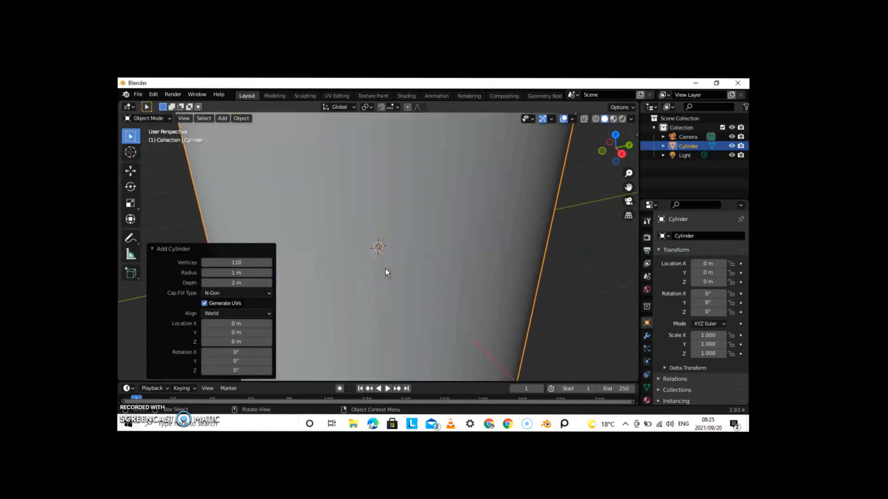
click(596, 119)
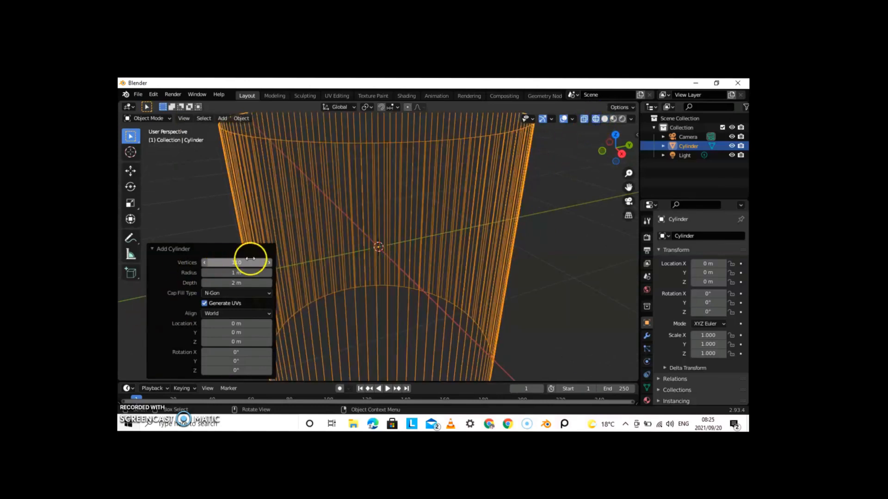
drag(242, 263, 250, 267)
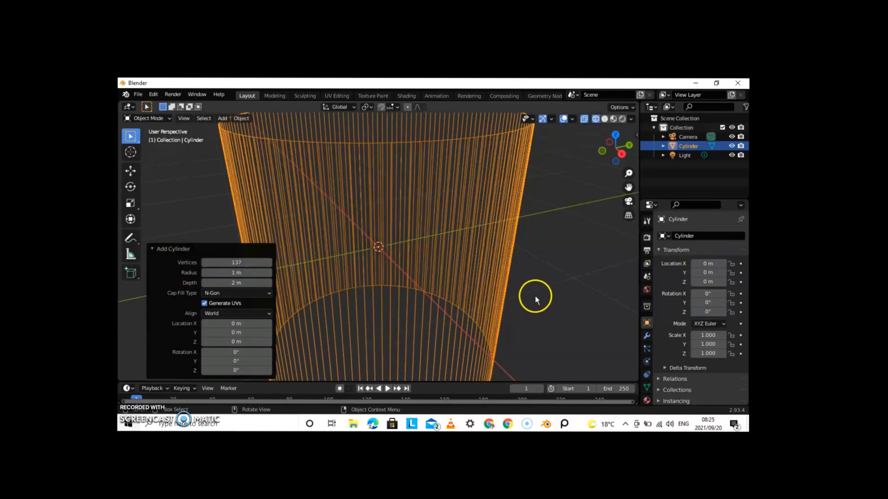
scroll(535, 300, down, 4)
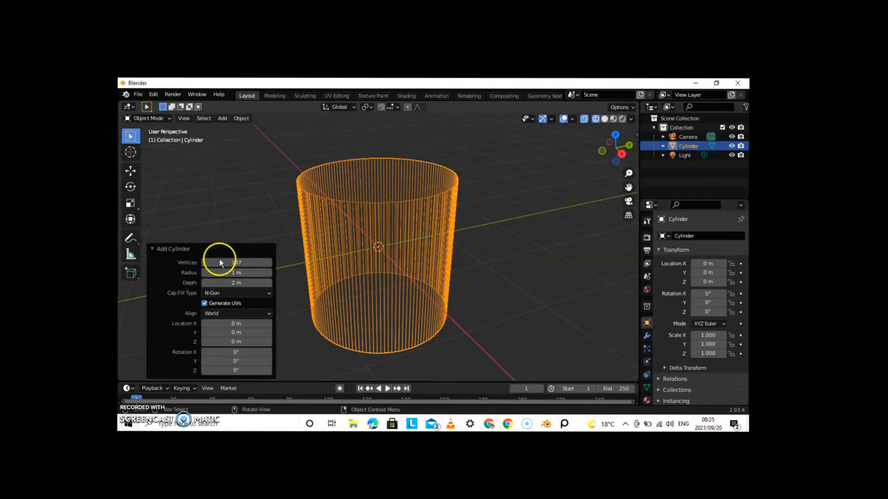
click(230, 223)
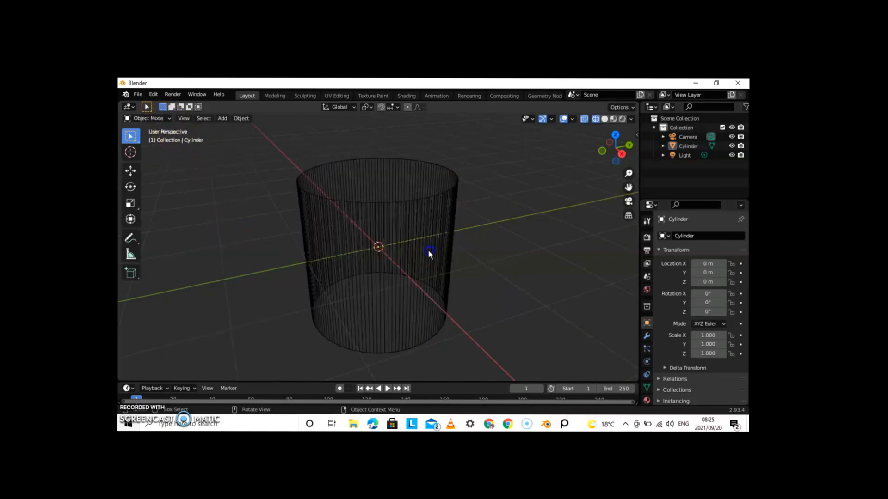
Delete the cylinder from the scene.
click(398, 252)
right_click(397, 254)
click(387, 272)
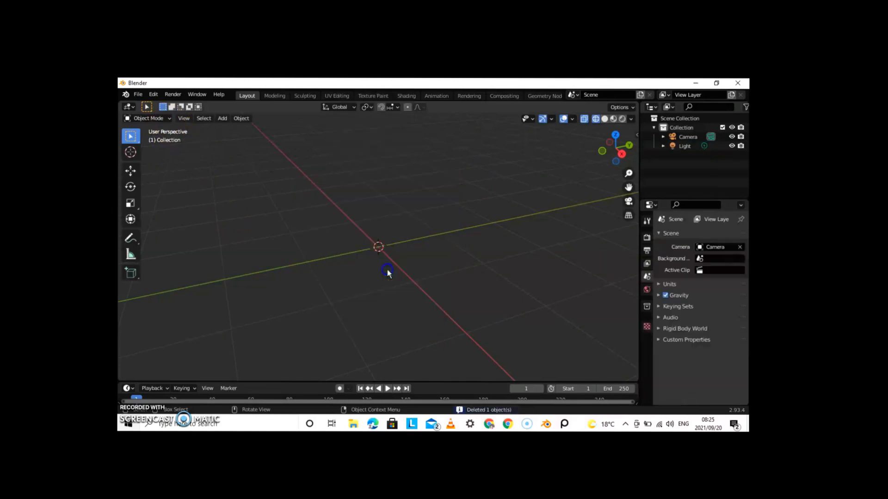
Add another cylinder mesh at the scene origin, then deselect it.
click(222, 119)
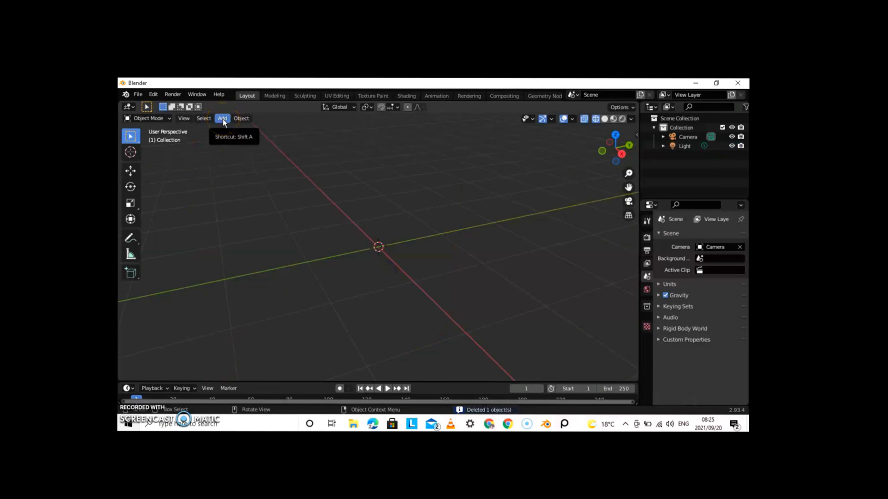
click(222, 120)
click(234, 129)
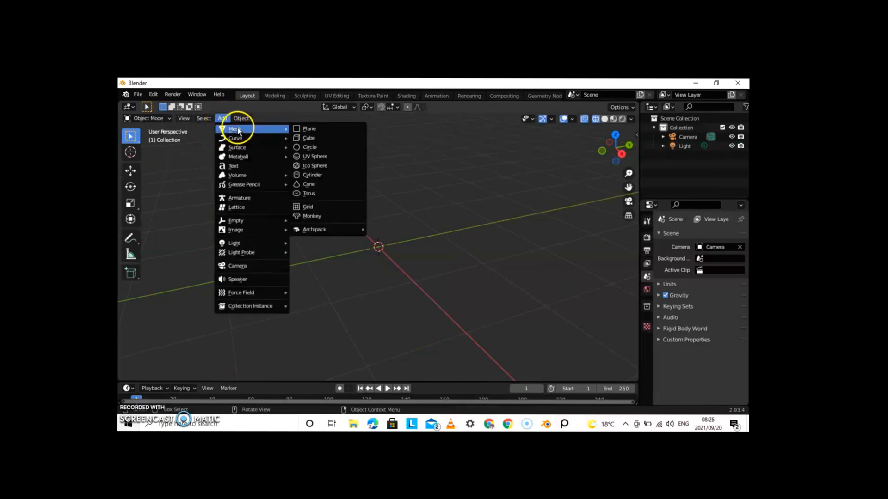
click(316, 175)
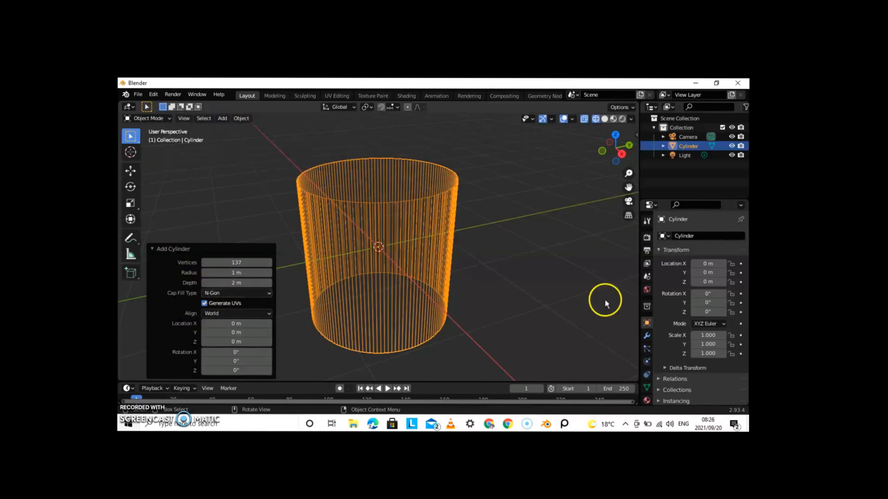
click(576, 298)
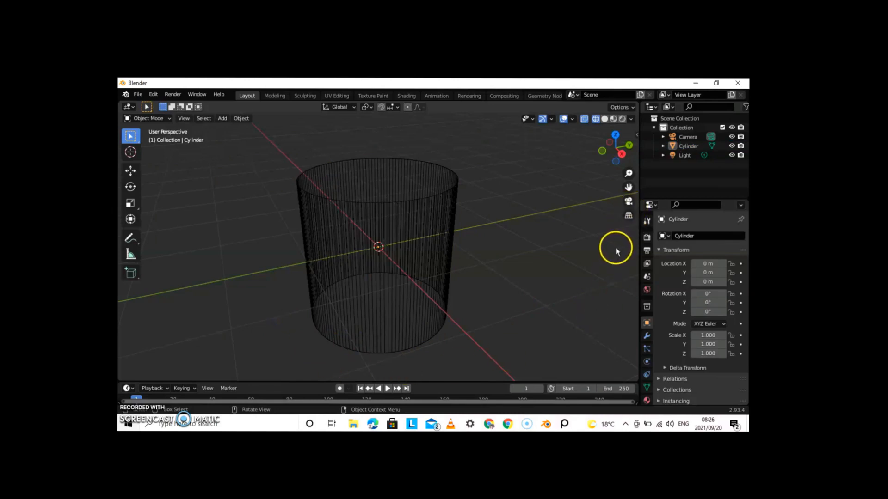
Show the 3D viewport's sidebar and bring up its Create section.
key(ctrl+n)
key(n)
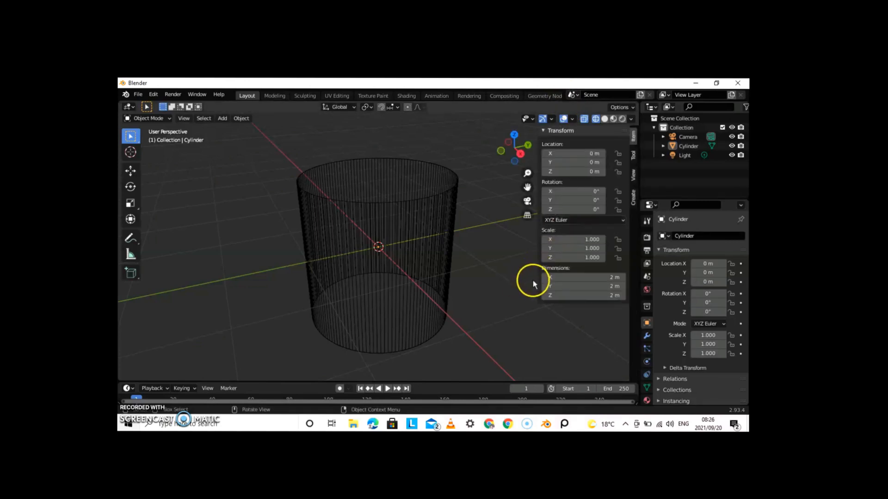
click(633, 202)
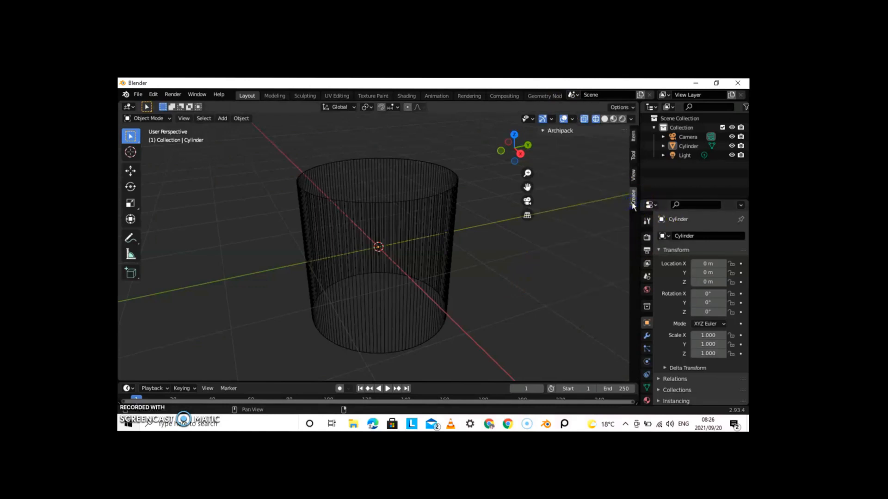
click(634, 194)
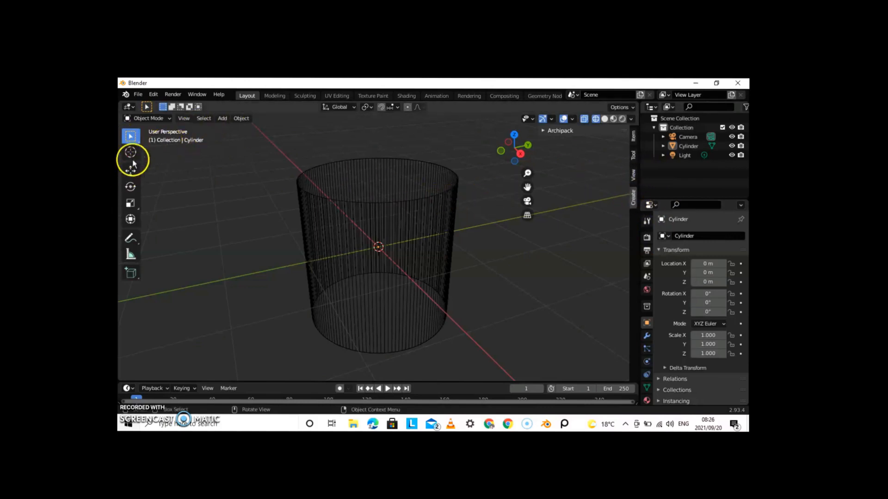
Select the second cylinder and delete it.
click(330, 234)
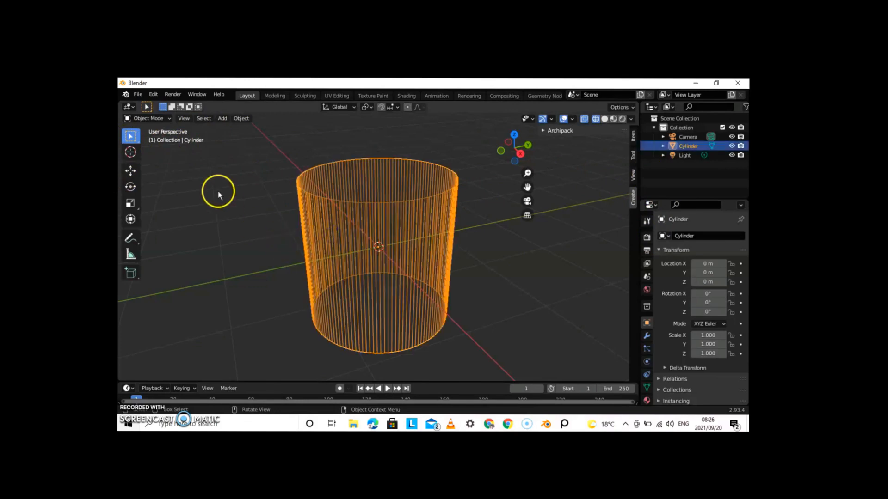
right_click(275, 217)
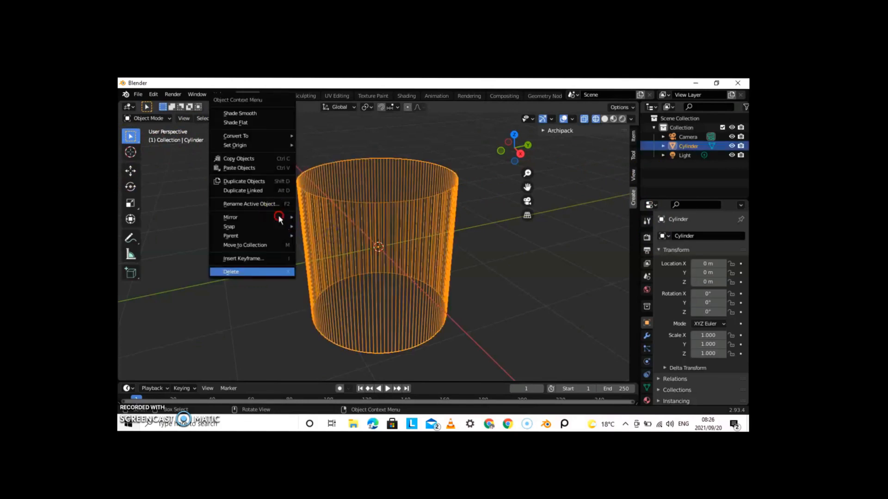
click(249, 274)
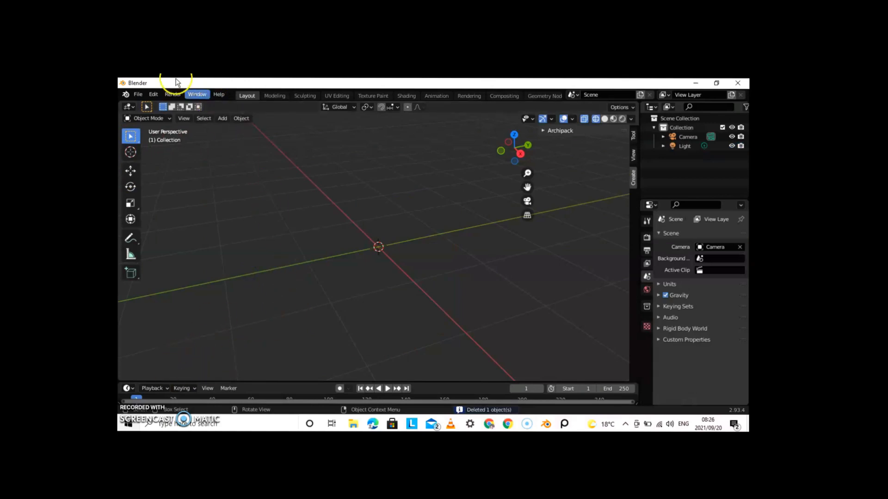
Add a cylinder mesh with 202 vertices, a radius of 1.01 m and a depth of 2.19 m.
click(222, 120)
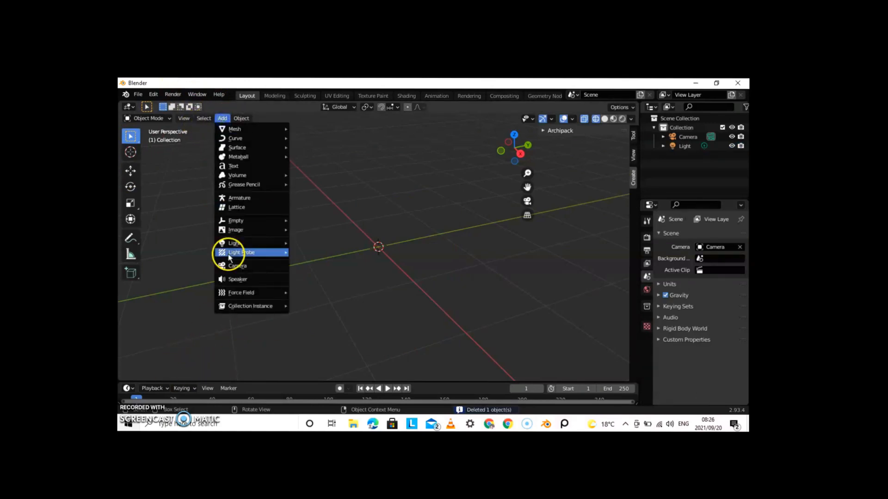
mouse_move(252, 134)
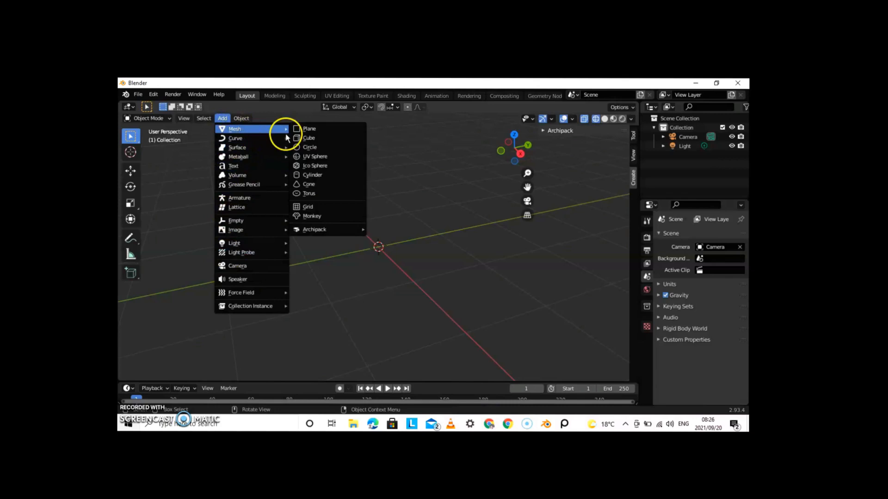
click(316, 178)
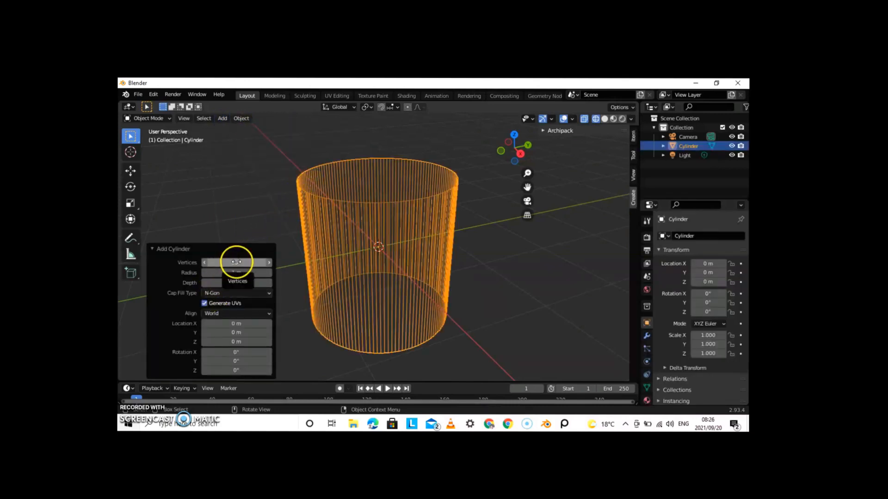
drag(236, 262, 272, 266)
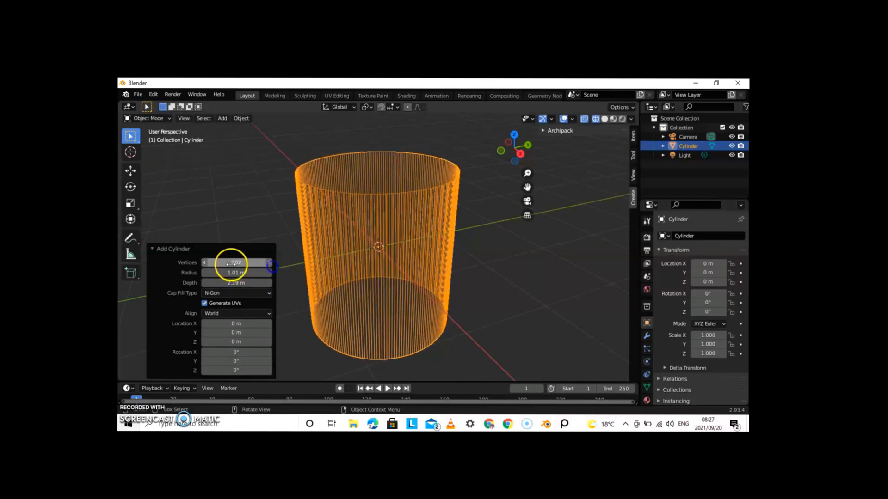
Raise the cylinder about 1.115 m along the Z axis so its base sits at ground level.
click(154, 248)
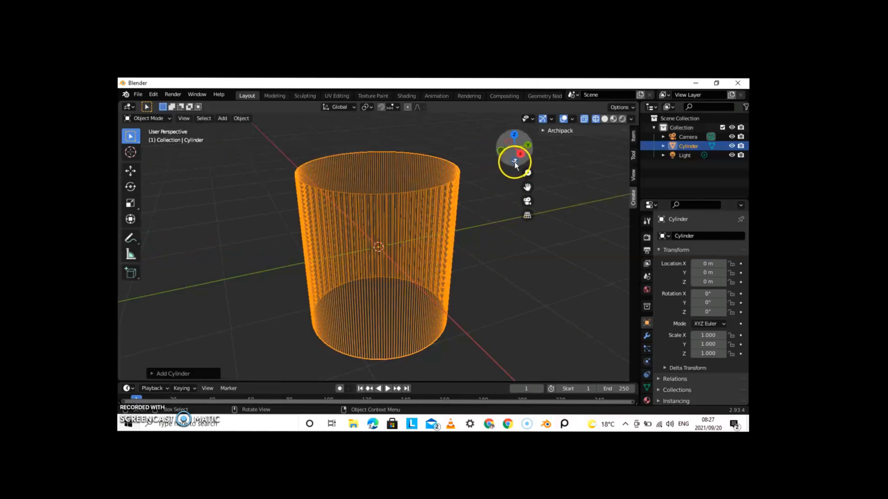
drag(516, 166, 508, 192)
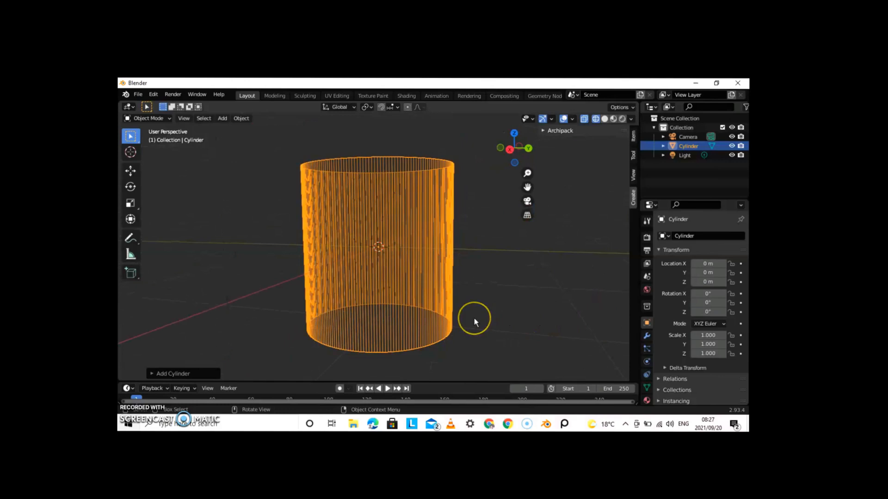
key(KP_1)
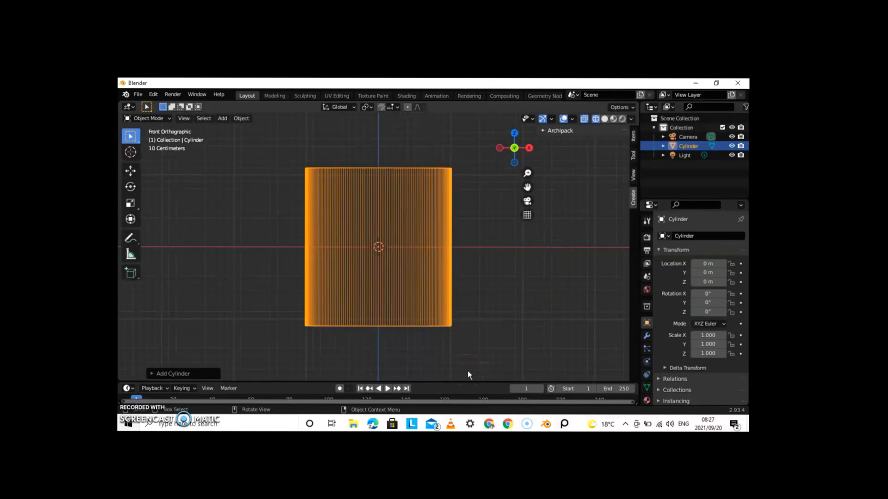
key(g)
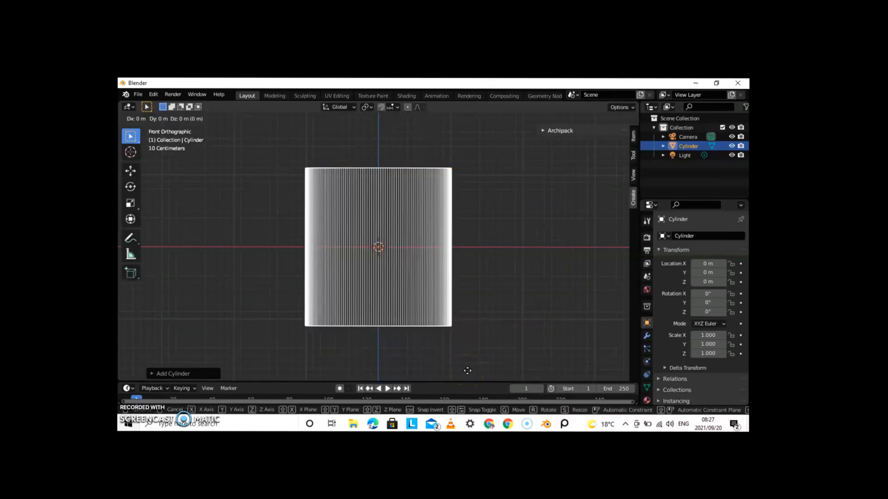
key(z)
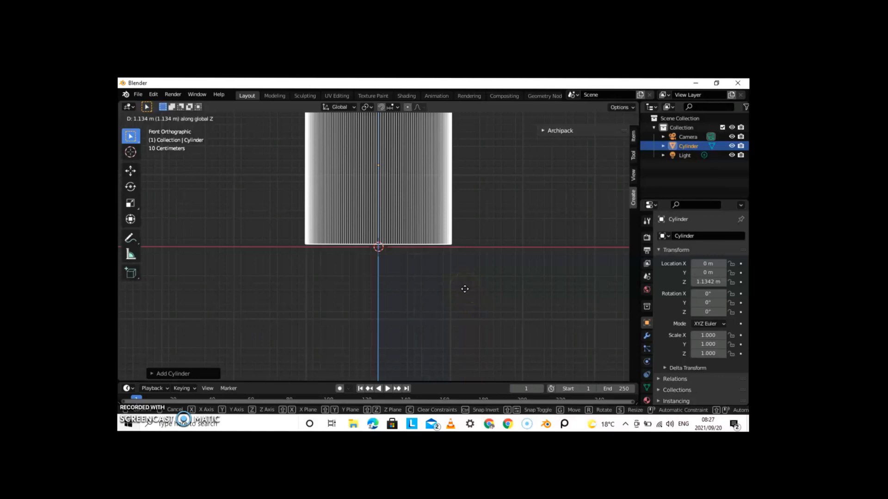
click(465, 290)
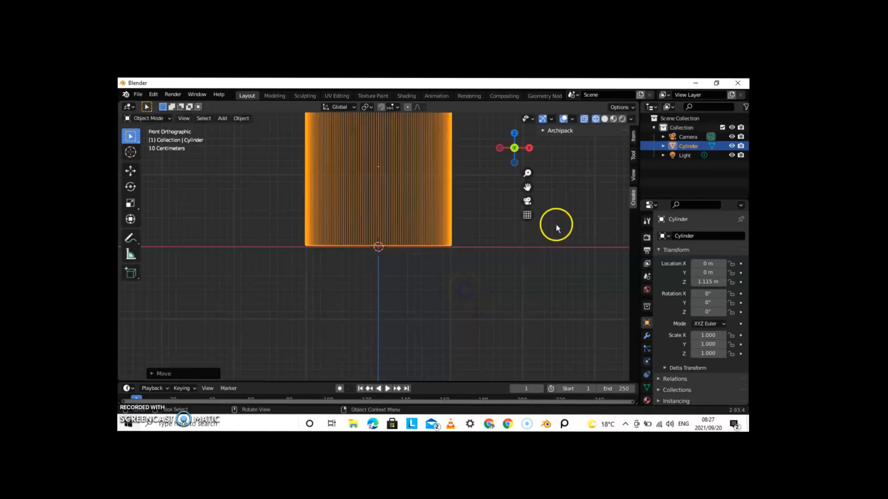
Inspect the raised cylinder in solid shading from an angled perspective view.
mouse_move(530, 150)
mouse_down()
mouse_move(476, 182)
mouse_move(388, 160)
mouse_move(319, 129)
mouse_move(341, 206)
mouse_move(549, 224)
mouse_move(513, 279)
mouse_move(509, 206)
mouse_move(548, 167)
mouse_up()
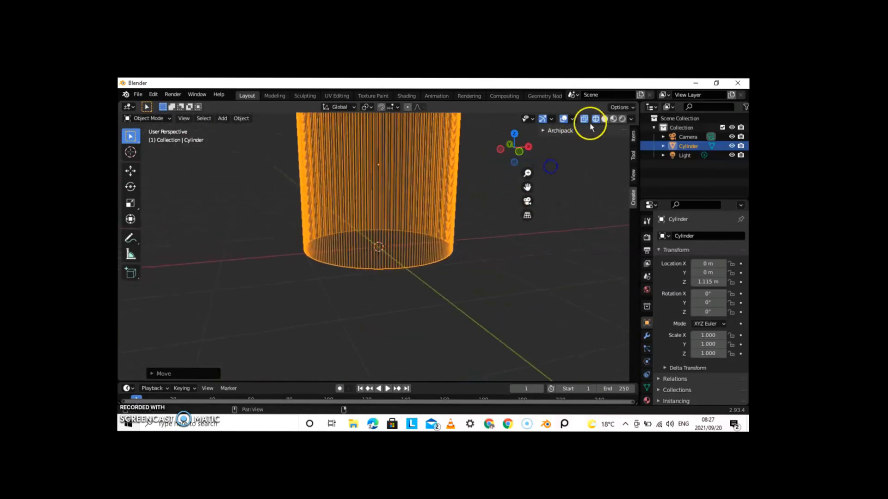
click(604, 119)
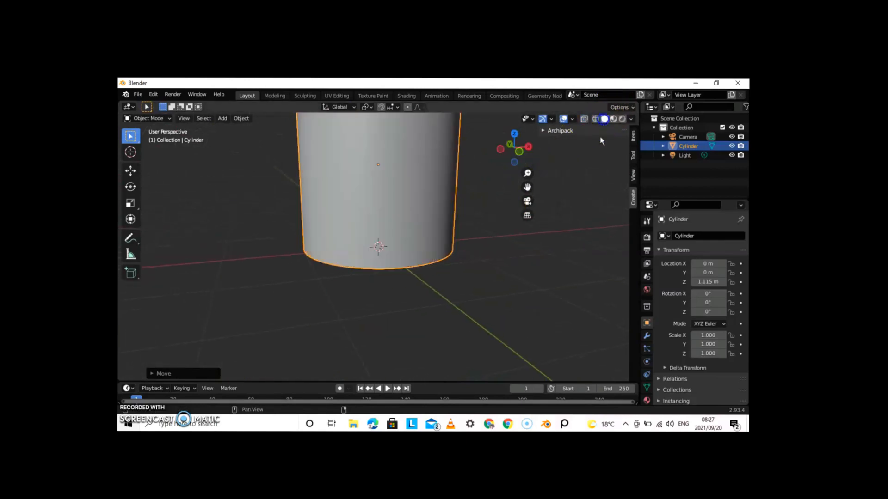
scroll(559, 250, up, 3)
scroll(556, 242, down, 6)
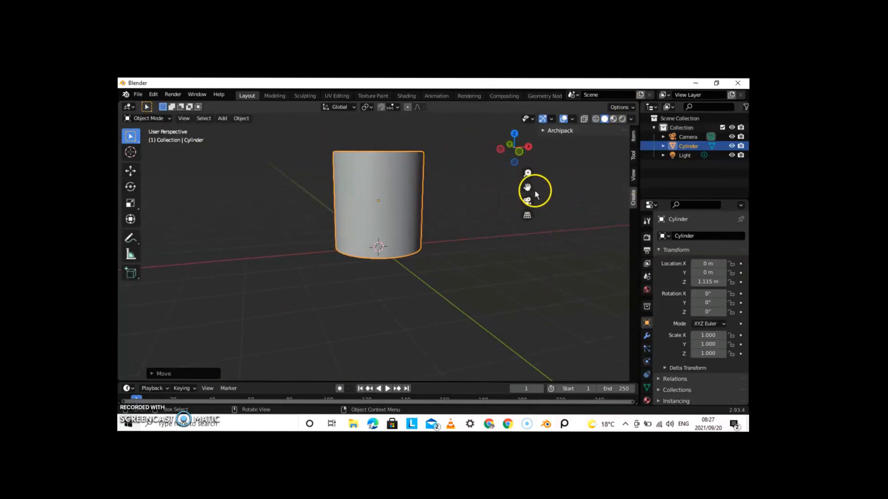
drag(527, 187, 549, 248)
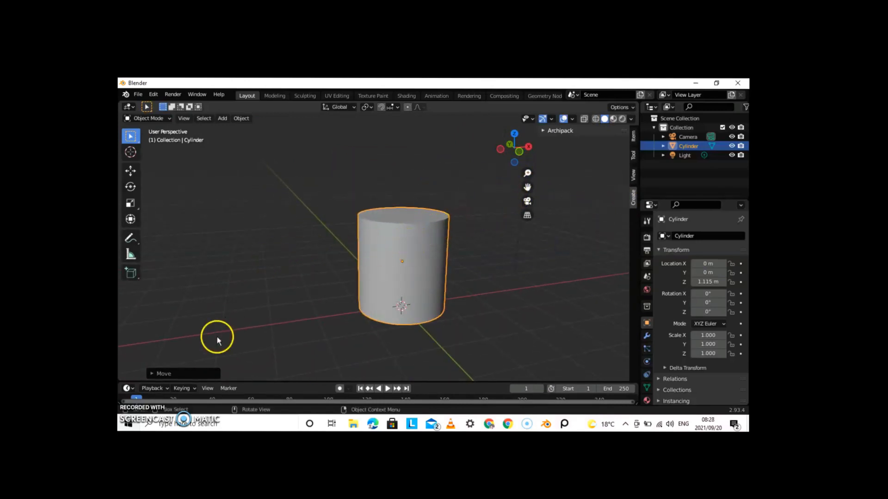
Check the jar reference image and scale the cylinder along Z to about 0.56.
click(564, 425)
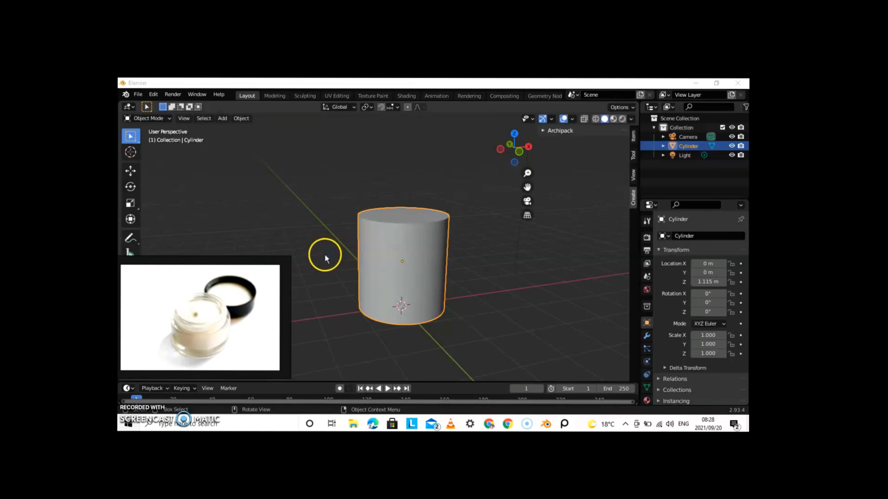
click(565, 424)
key(s)
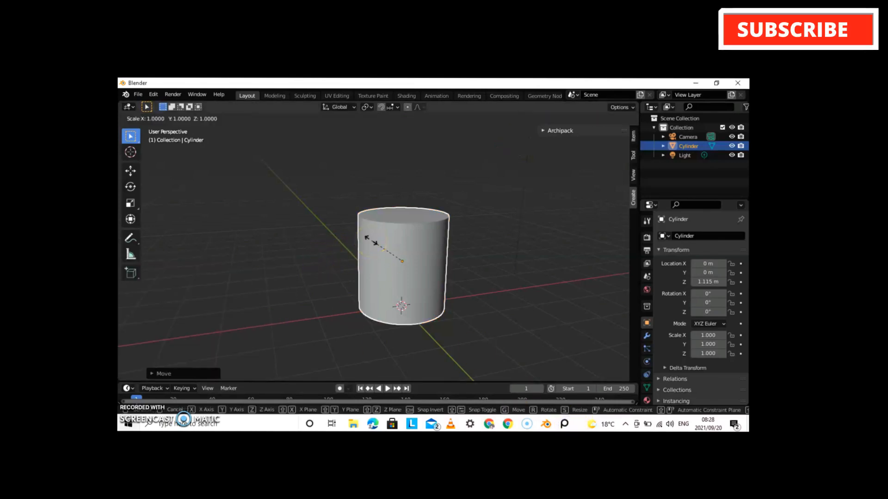
key(z)
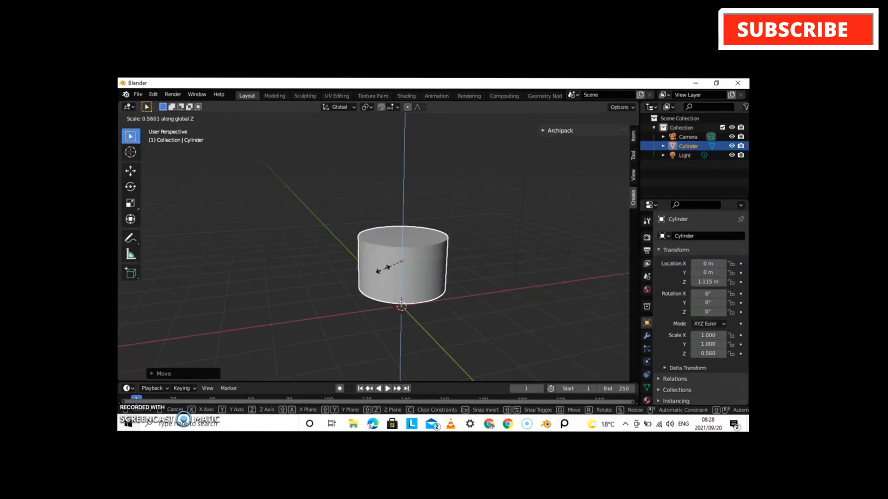
click(382, 270)
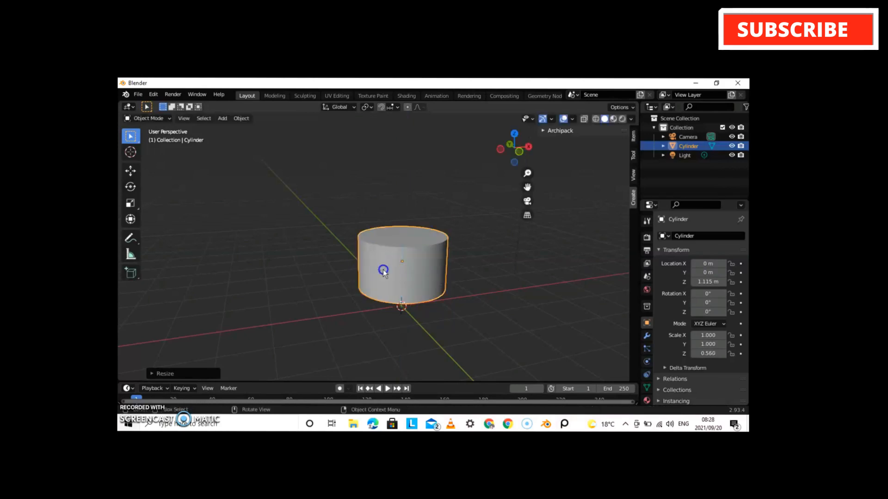
Switch to wireframe shading and lower the cylinder along Z to about 0.639 m so its base rests on the ground.
click(596, 118)
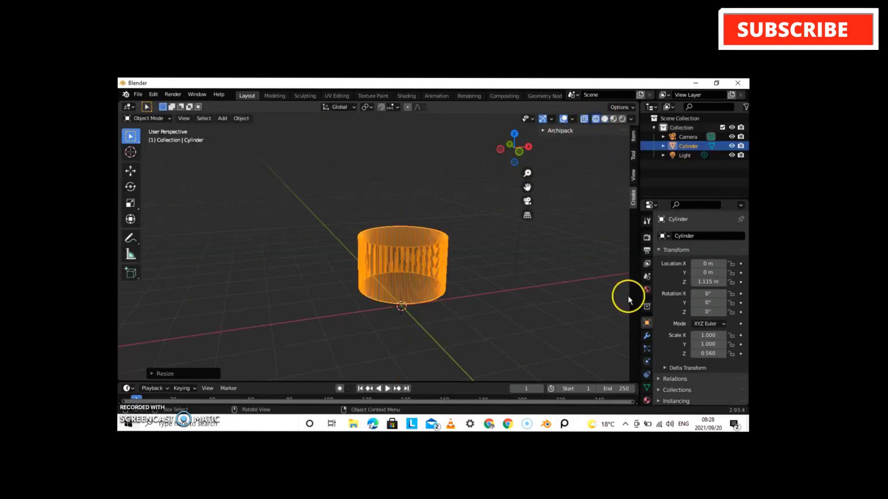
key(KP_1)
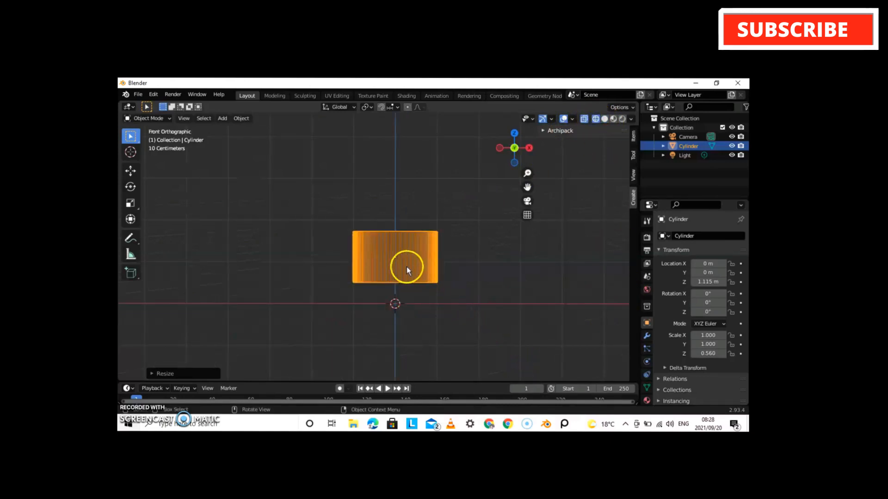
key(g)
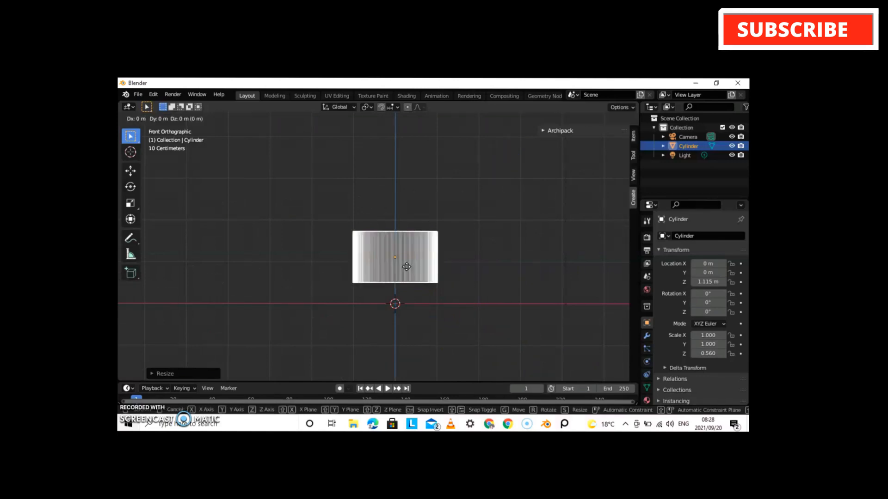
key(z)
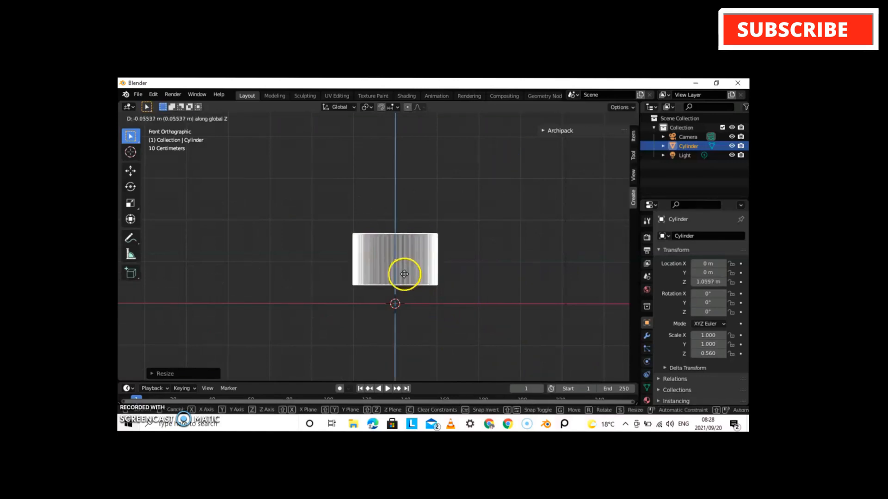
click(403, 287)
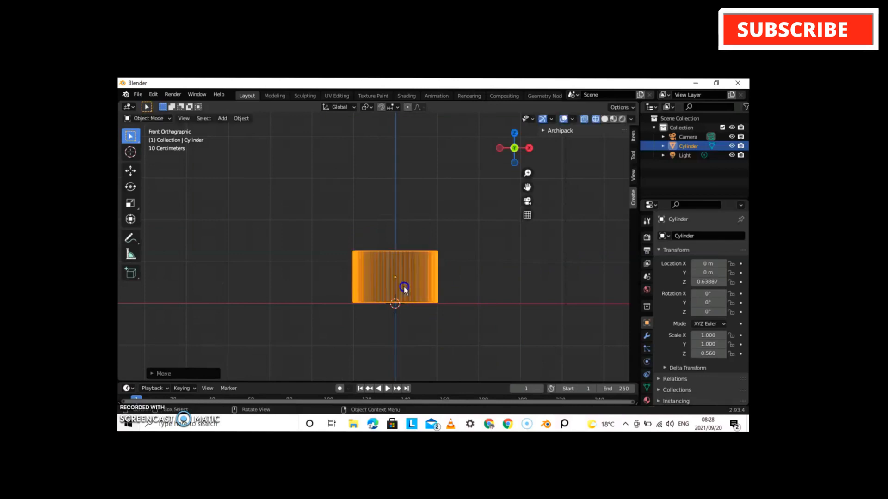
Switch the cylinder to Edit Mode in the front view.
scroll(440, 285, up, 3)
scroll(439, 284, up, 4)
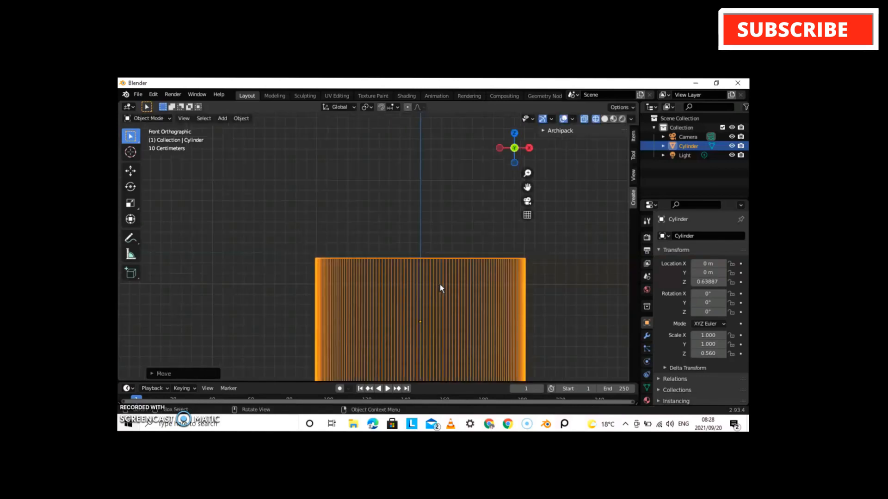
drag(528, 187, 468, 330)
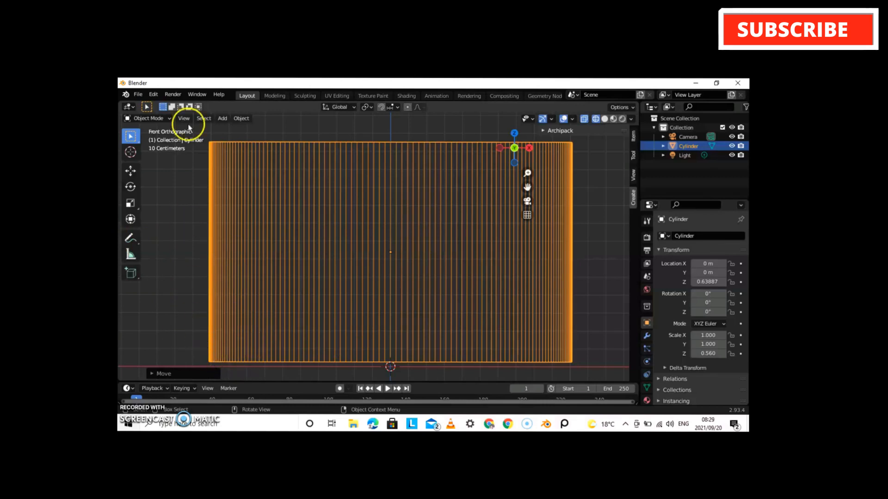
click(163, 119)
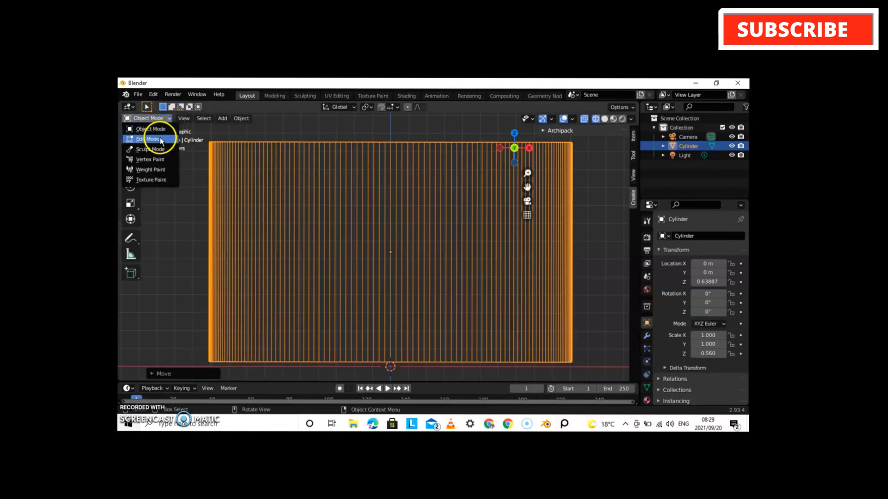
click(155, 139)
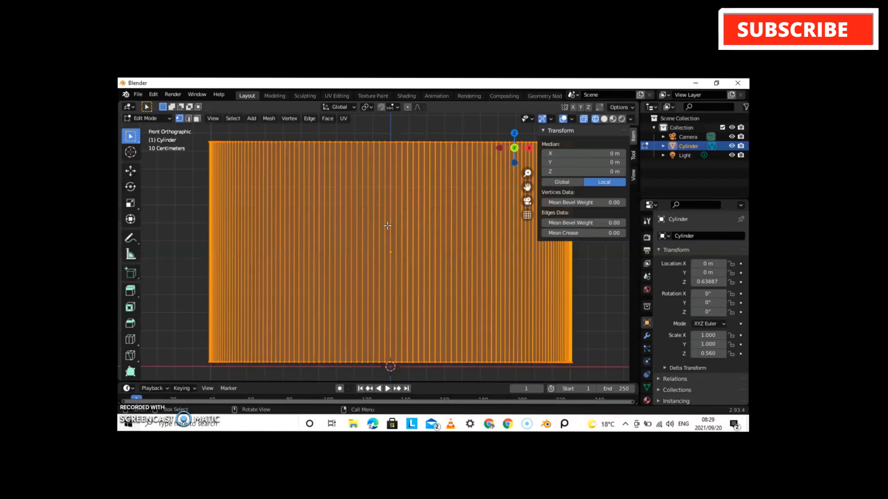
Deselect the whole mesh, try out edge and face selection, and return to vertex selection.
click(189, 120)
key(alt+a)
click(259, 158)
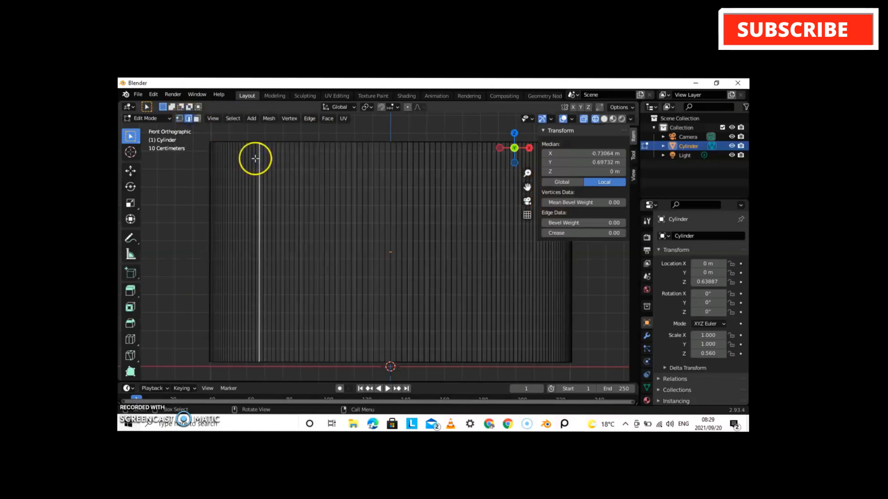
click(197, 119)
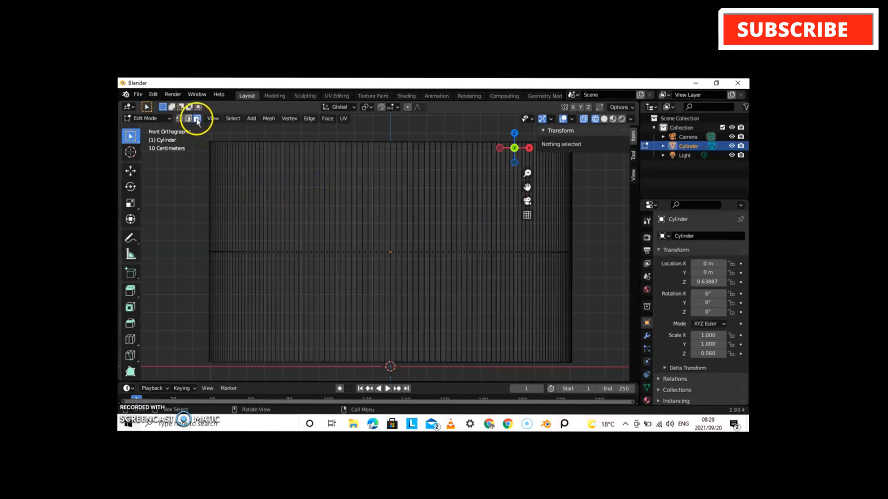
click(179, 119)
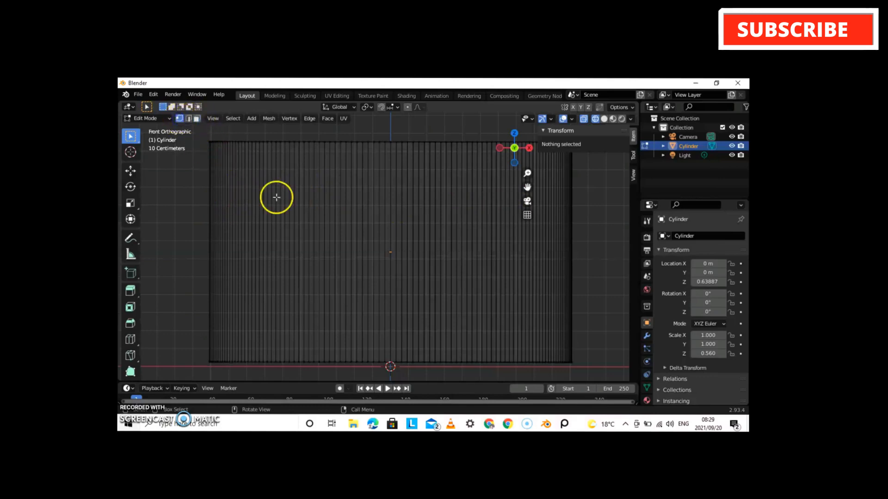
Select a single vertex on the back of the cylinder's bottom rim and look at it from another angle.
scroll(316, 209, down, 3)
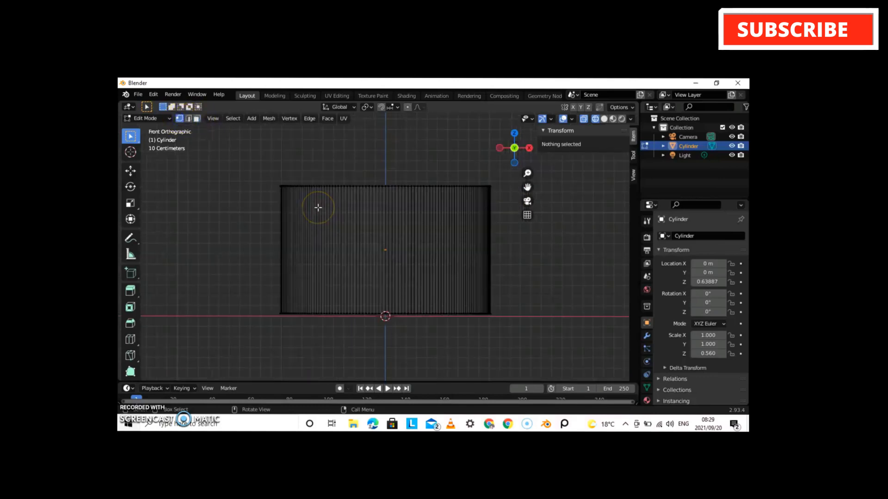
scroll(318, 207, up, 4)
scroll(319, 208, down, 2)
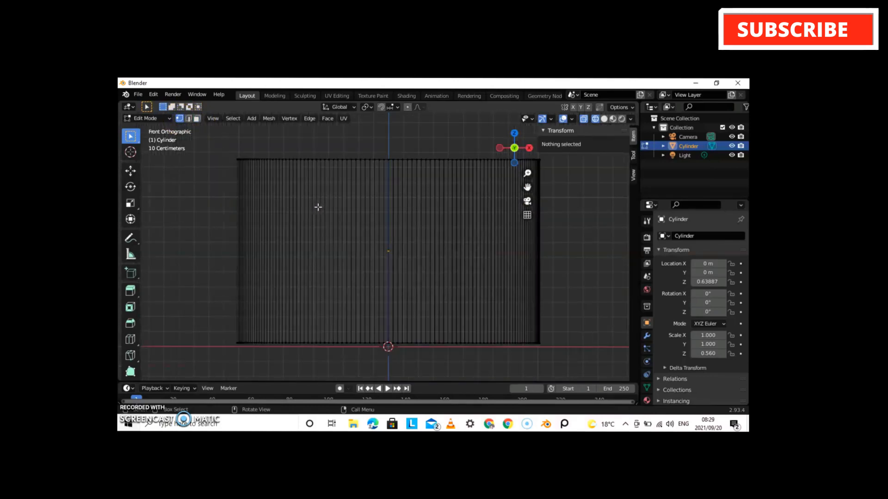
drag(529, 149, 387, 248)
click(387, 248)
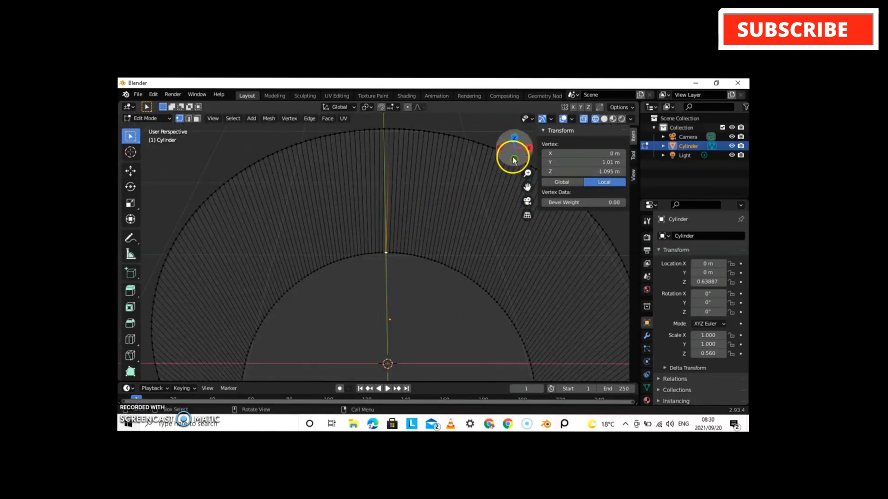
drag(512, 153, 440, 231)
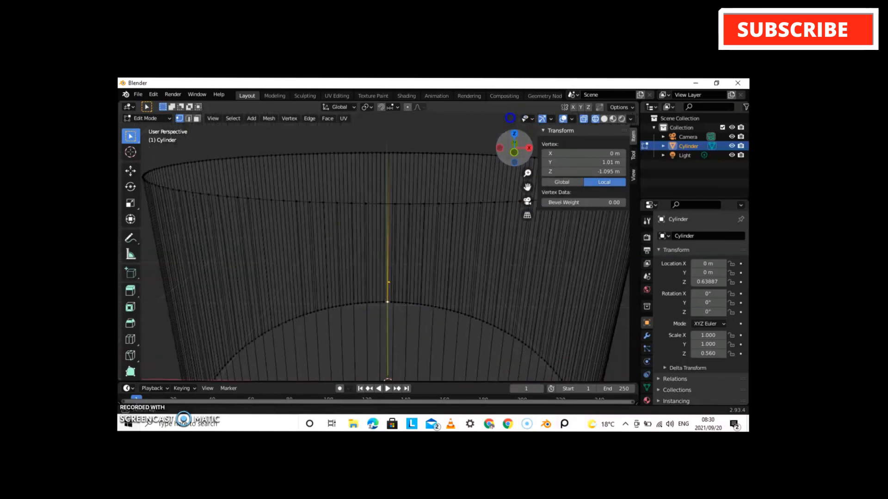
Select all vertices of the cylinder's bottom rim in the front view.
scroll(441, 231, down, 5)
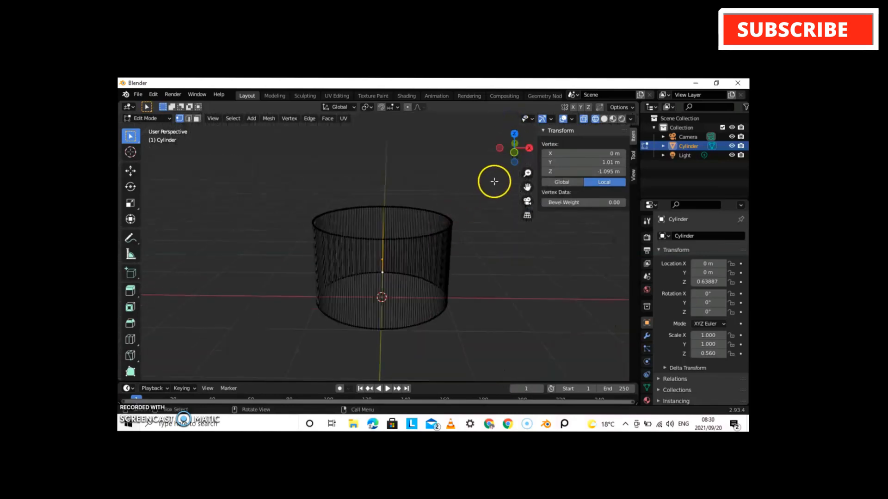
key(KP_1)
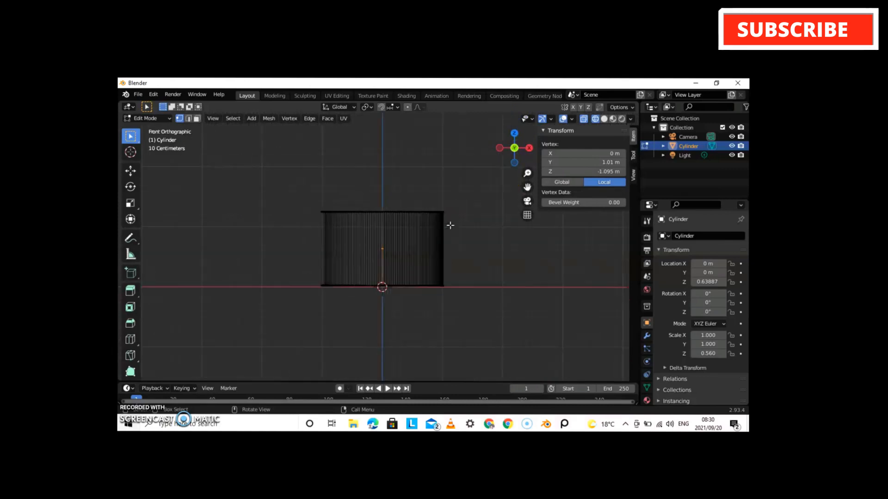
scroll(453, 253, up, 1)
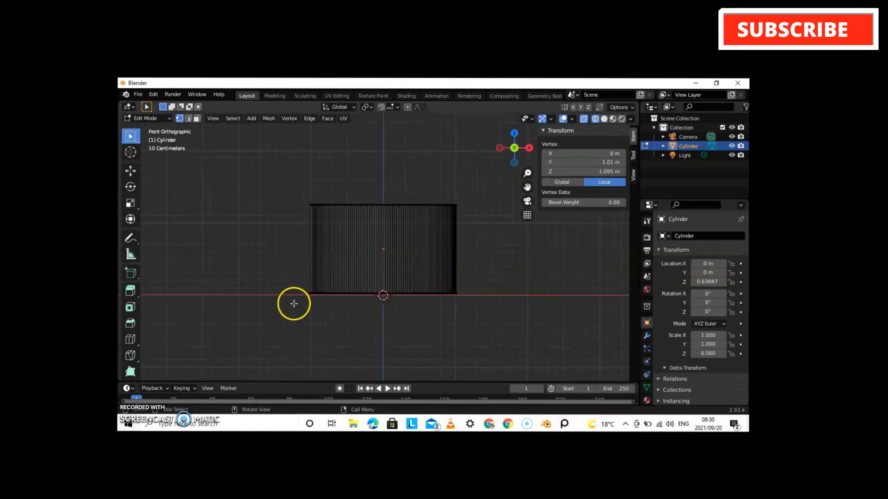
drag(293, 270, 501, 350)
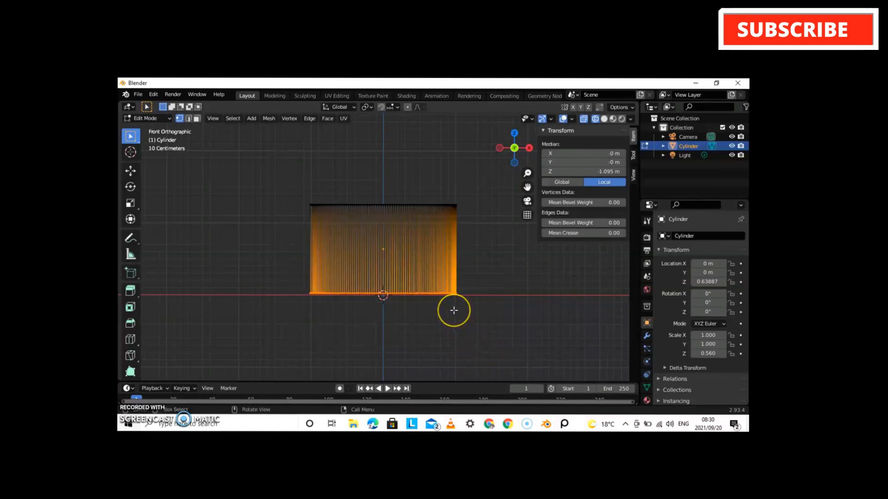
key(e)
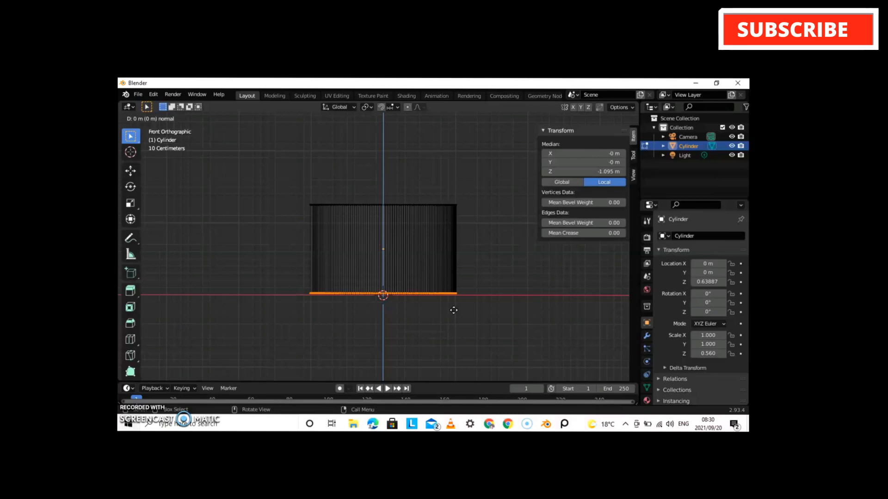
key(z)
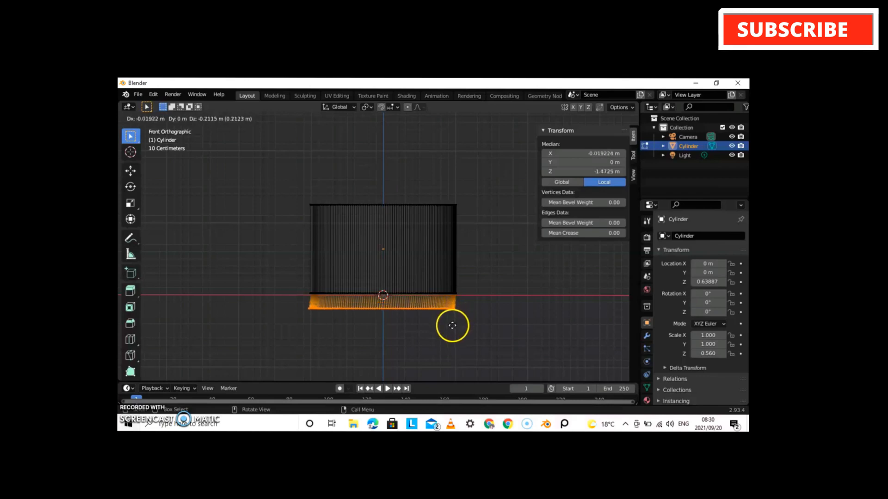
right_click(452, 325)
key(g)
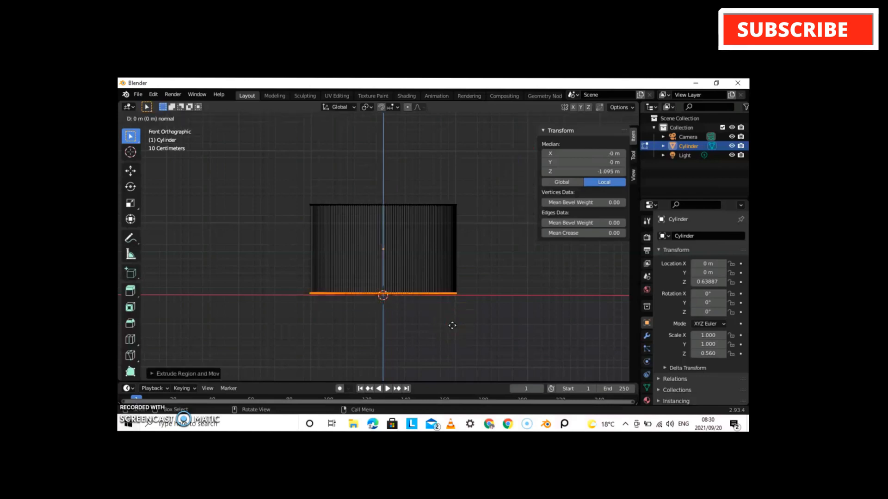
click(452, 335)
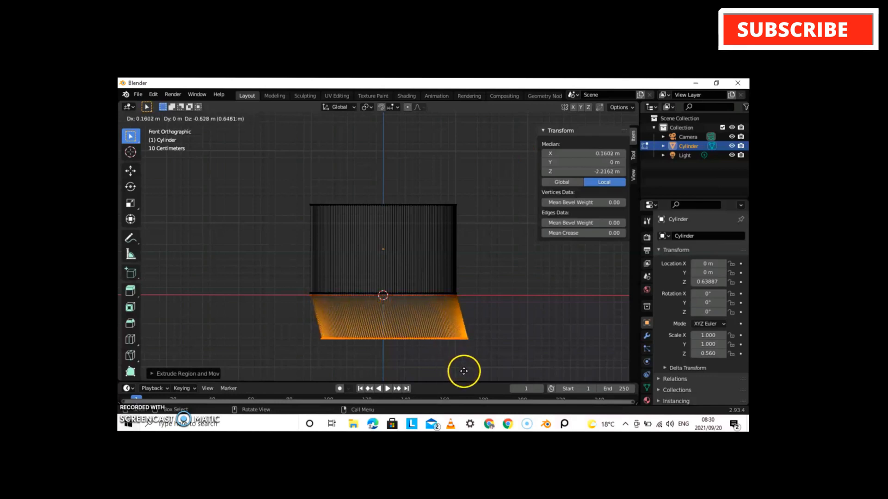
click(445, 370)
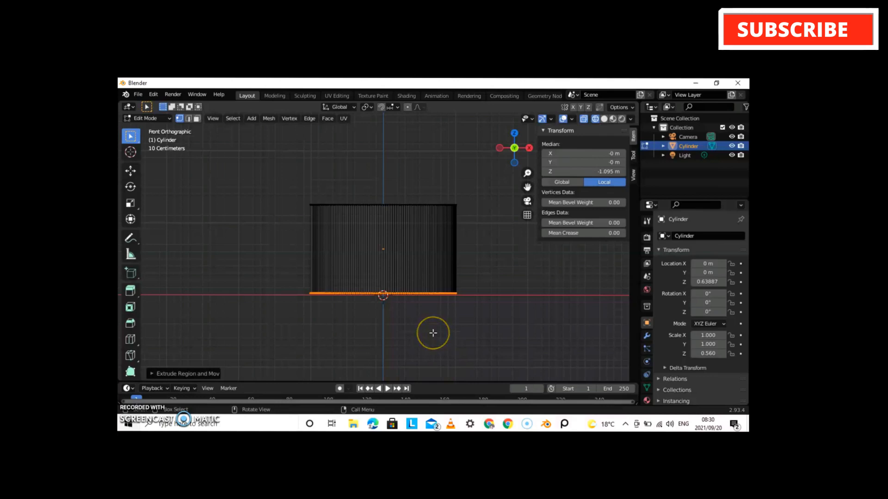
Extrude the selected bottom rim straight down by about 0.13 m.
key(e)
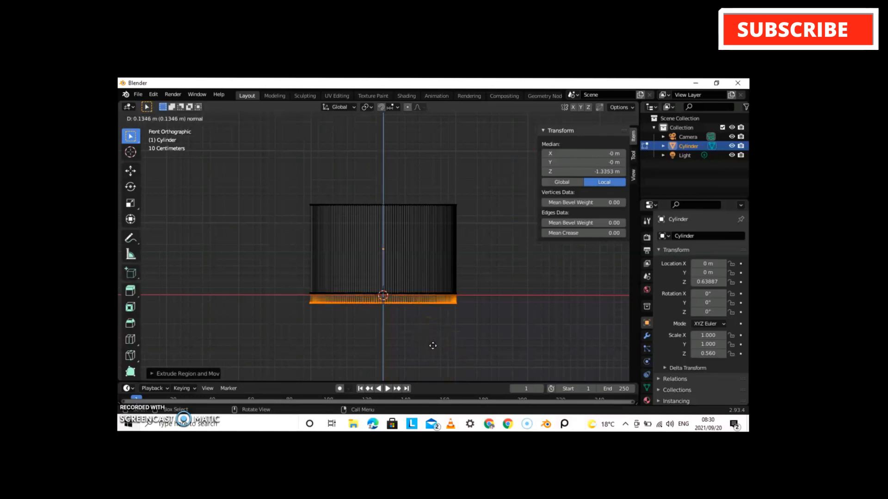
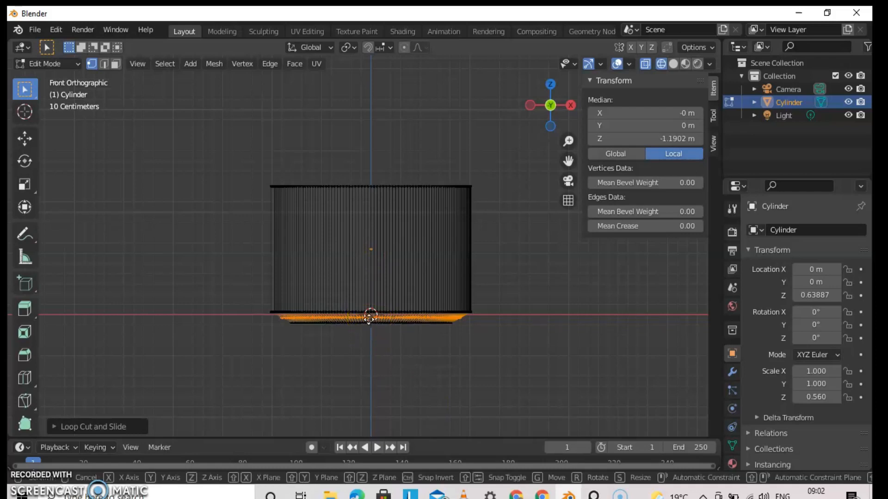
Move the selected edge loop in the extruded base up along Z by about 0.058 m.
key(g)
key(z)
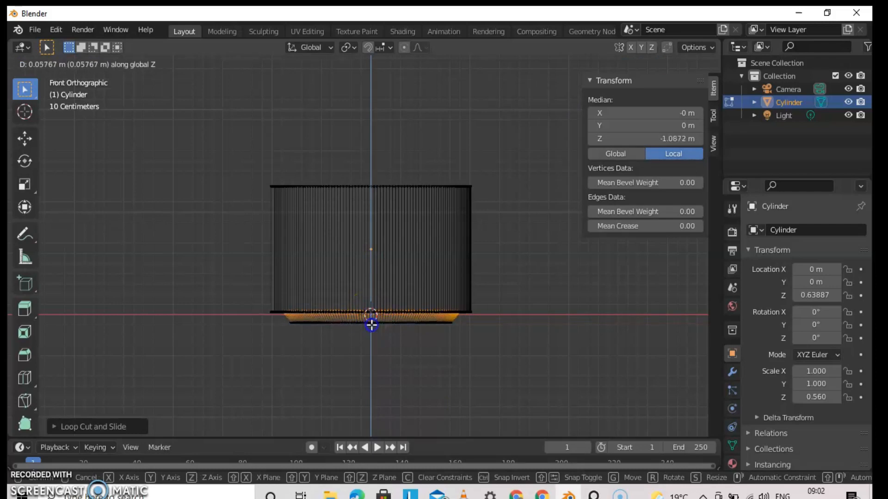
click(371, 323)
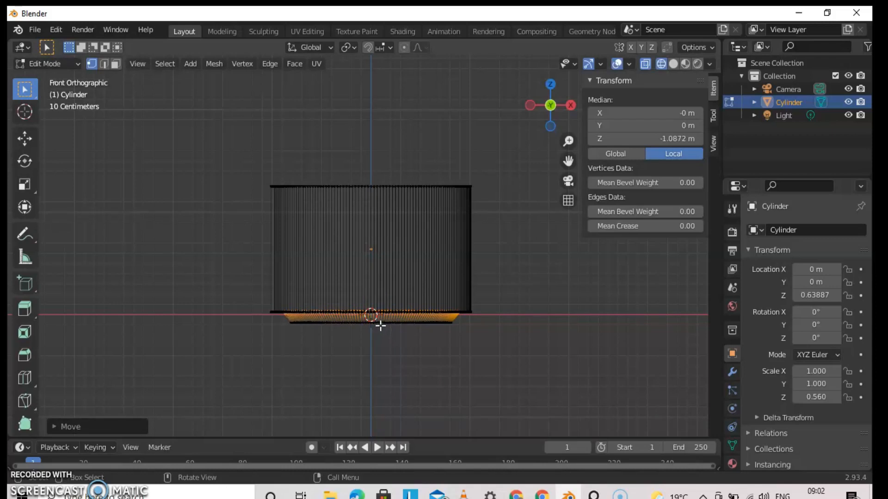
Select the lowest ring of the base and raise it along Z to about -0.967 m local, recessing it inside the cylinder.
drag(282, 322, 359, 326)
drag(284, 320, 464, 335)
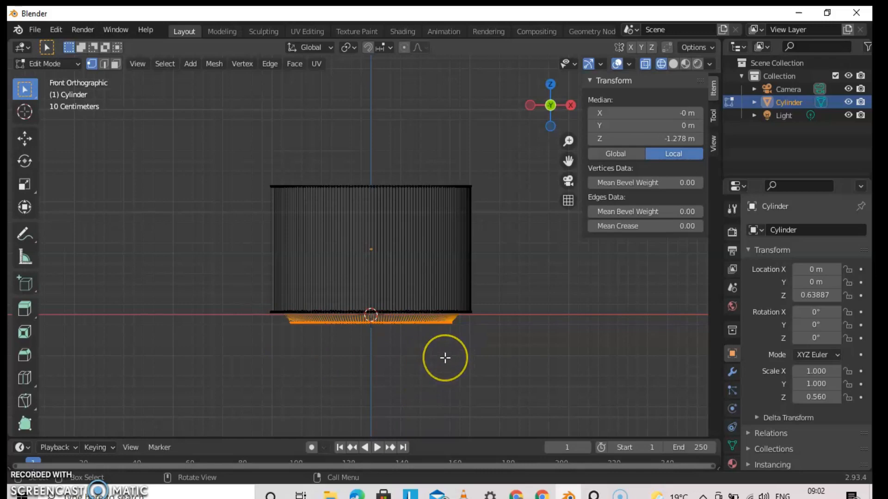
scroll(444, 360, up, 3)
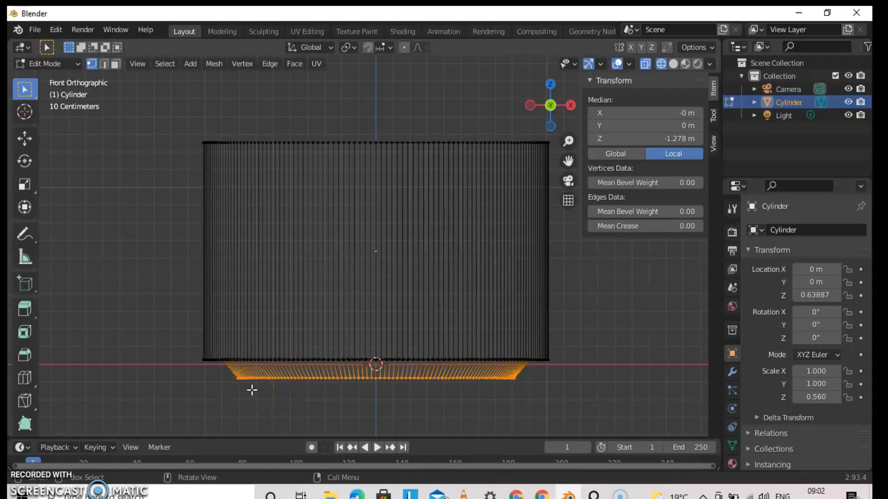
key(g)
key(z)
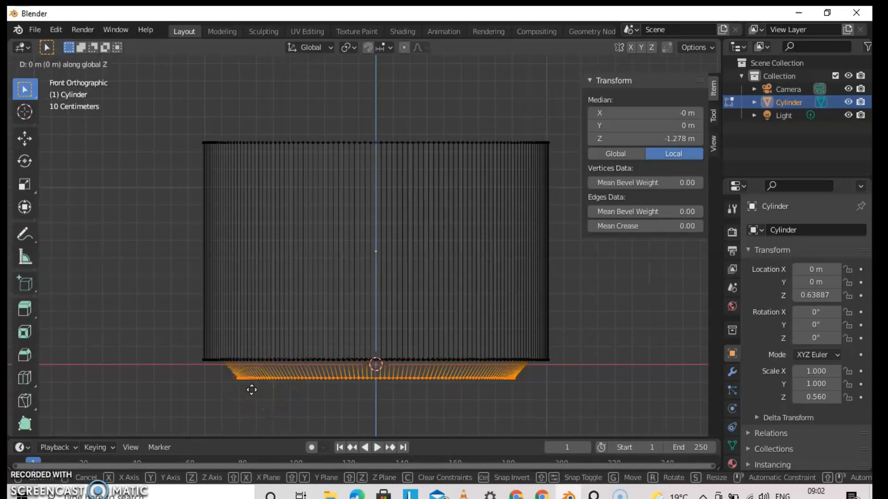
click(253, 359)
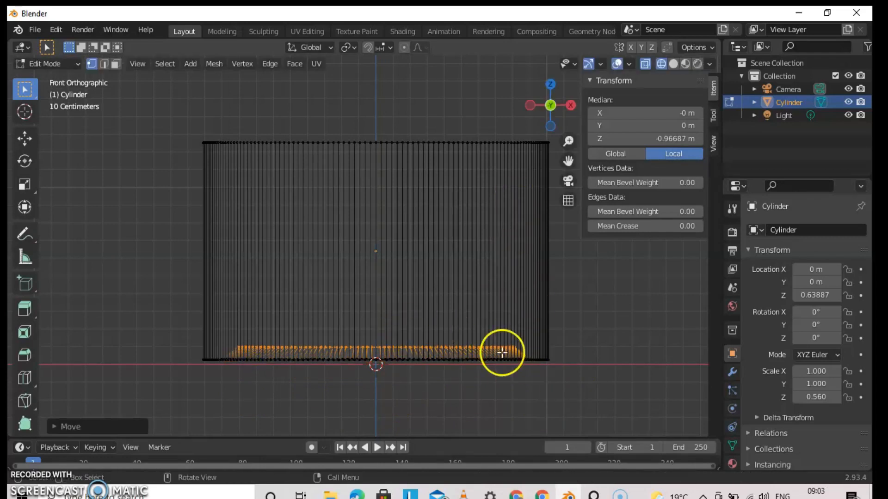
Inspect the recessed base from below in solid shading and compare it with the reference image.
click(672, 64)
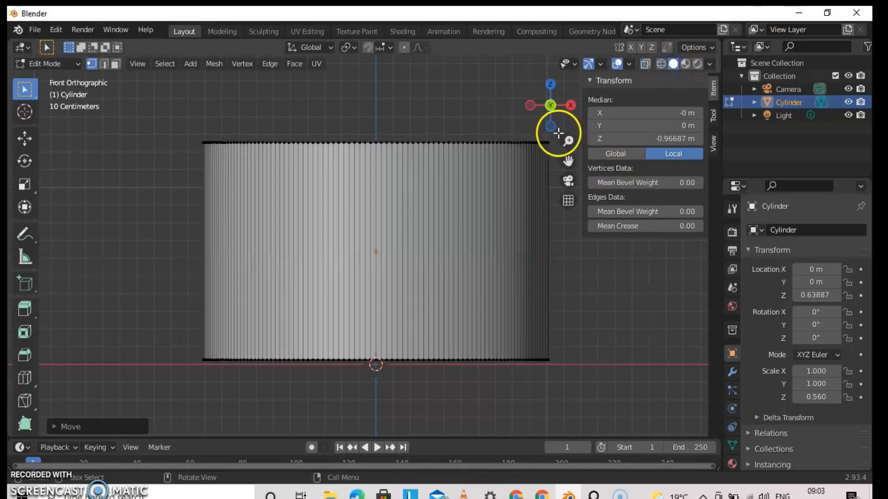
drag(558, 133, 549, 421)
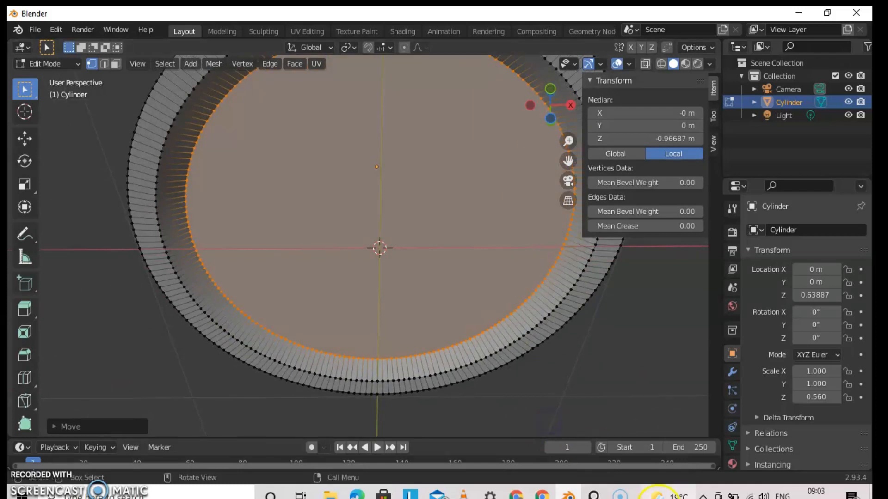
click(581, 494)
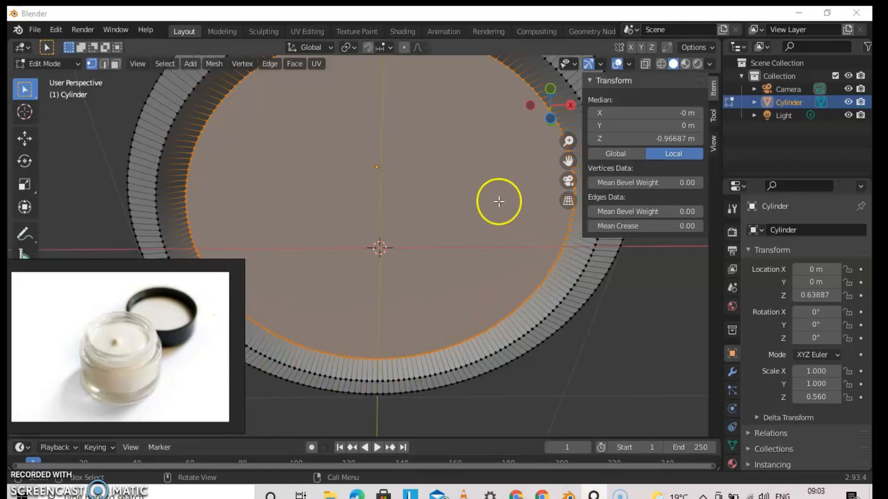
click(550, 115)
drag(550, 115, 521, 222)
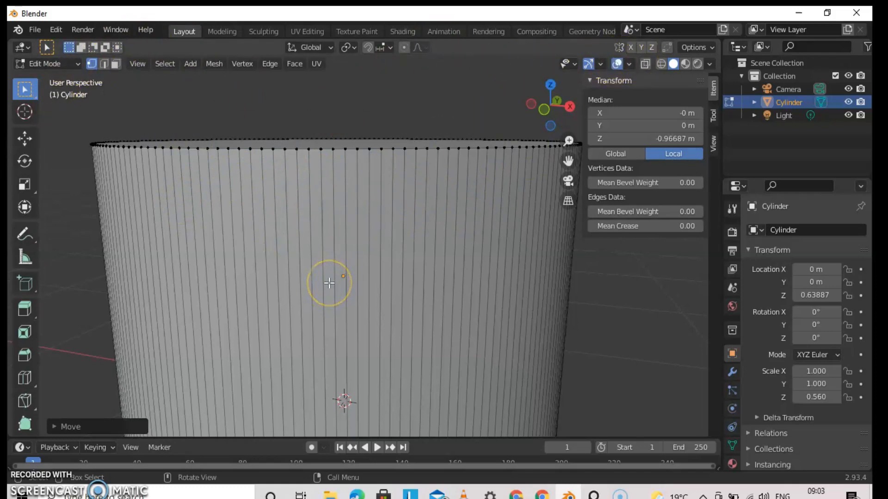
Switch to Object Mode and wireframe shading and examine the whole cylinder in perspective.
key(Tab)
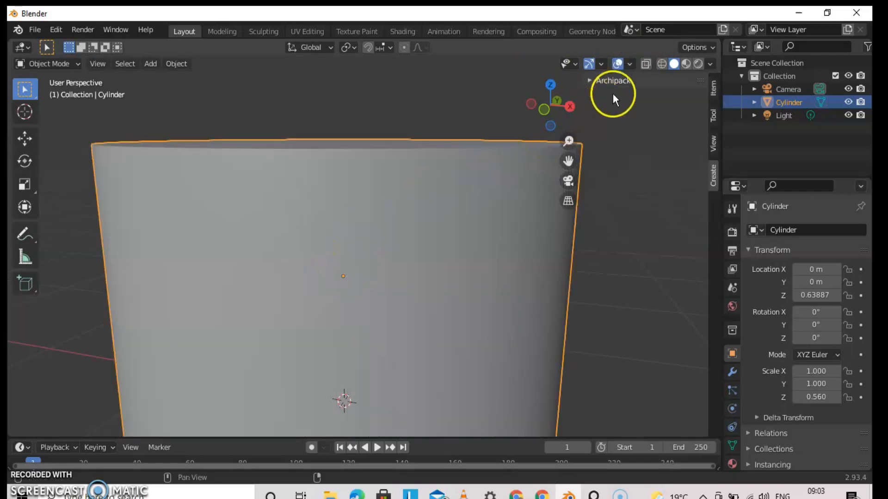
click(661, 64)
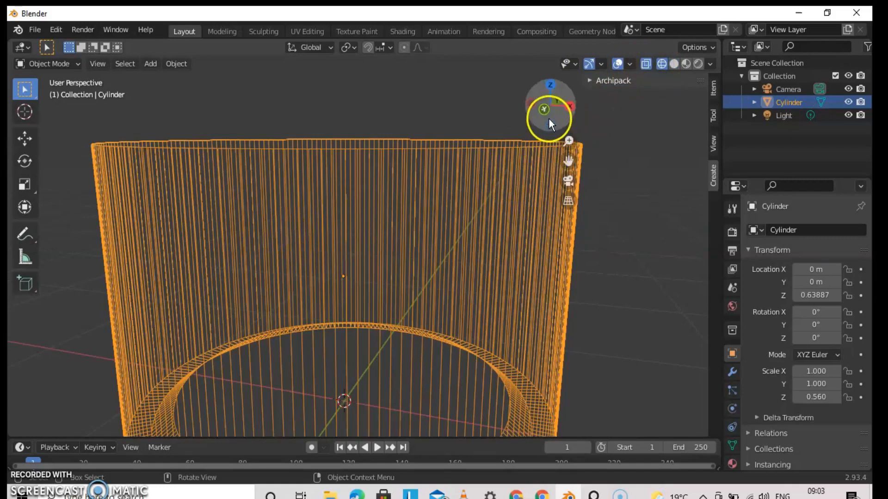
scroll(484, 168, down, 5)
scroll(484, 168, up, 3)
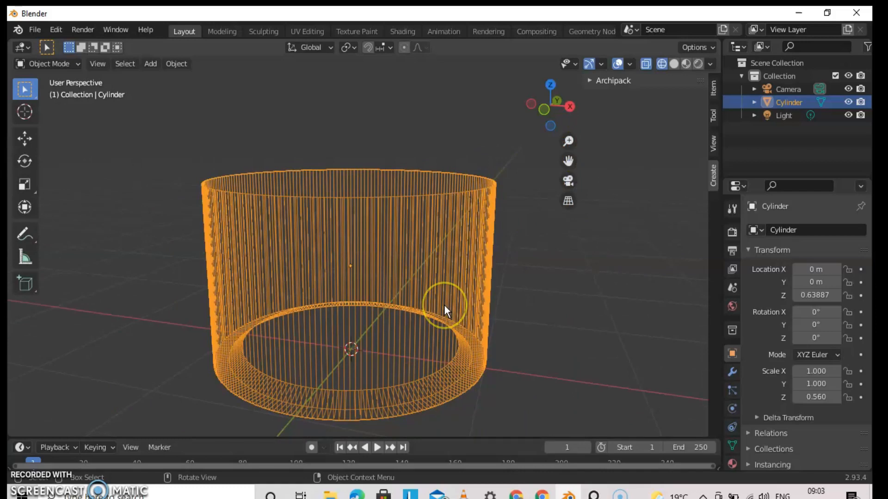
Return to Edit Mode in the front view and add a loop cut around the upper wall at about 0.653 m local Z.
key(KP_1)
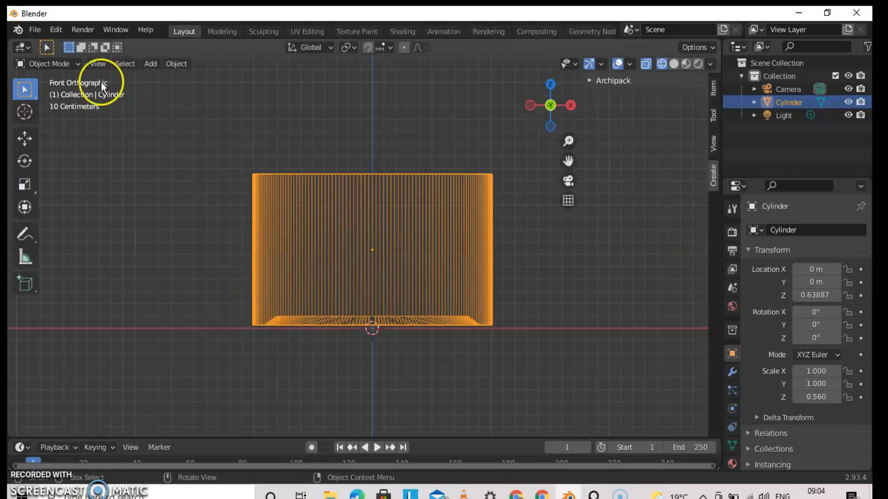
click(66, 64)
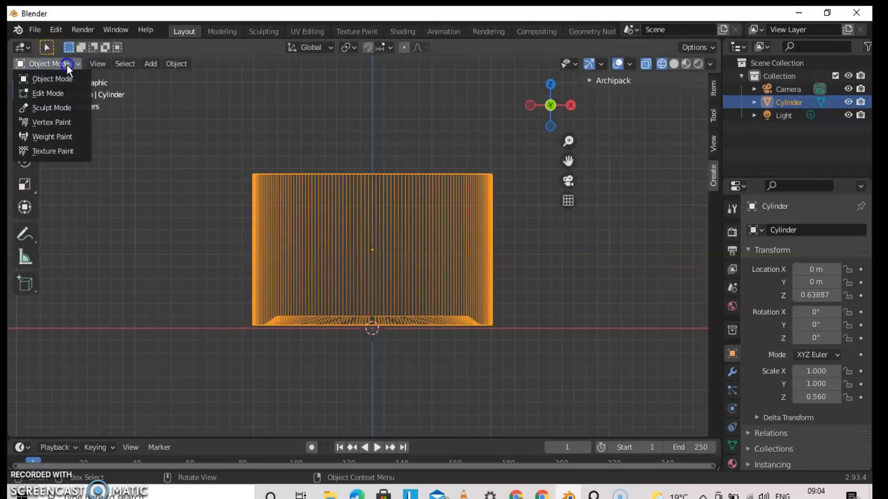
click(54, 94)
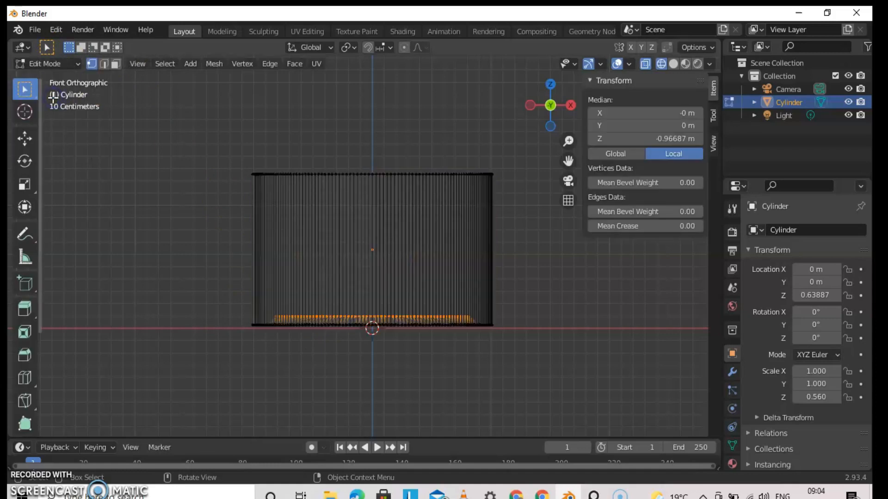
key(ctrl+r)
click(340, 241)
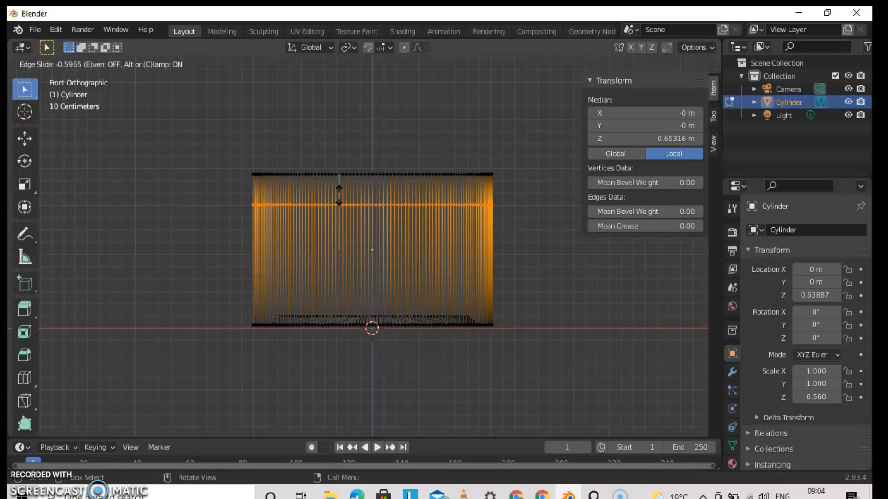
click(339, 195)
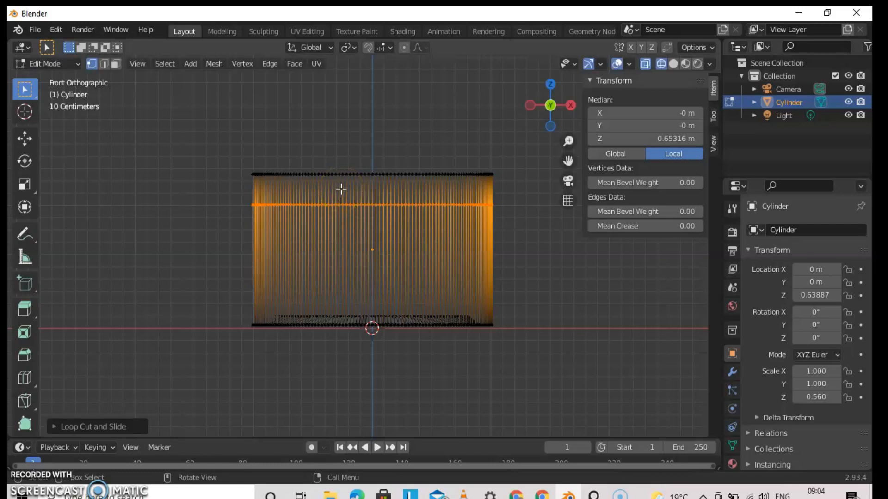
Add another loop cut between the upper loop and the top rim at about 0.826 m local Z.
key(ctrl+r)
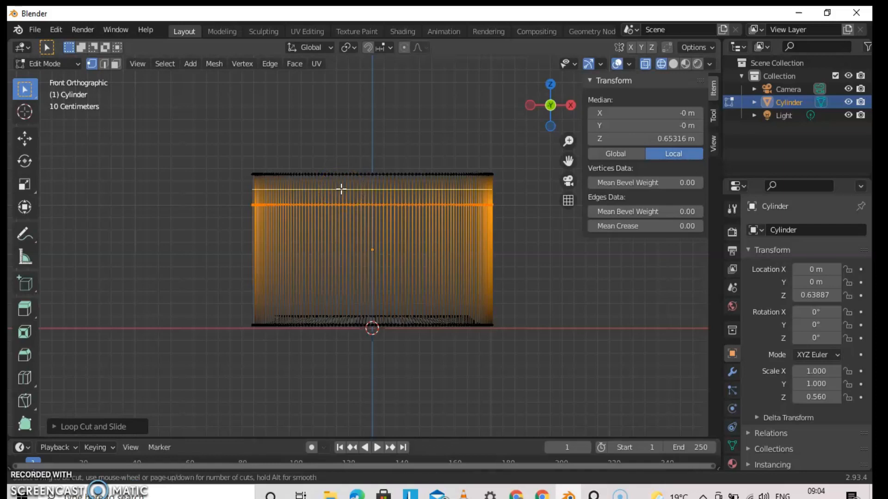
click(341, 189)
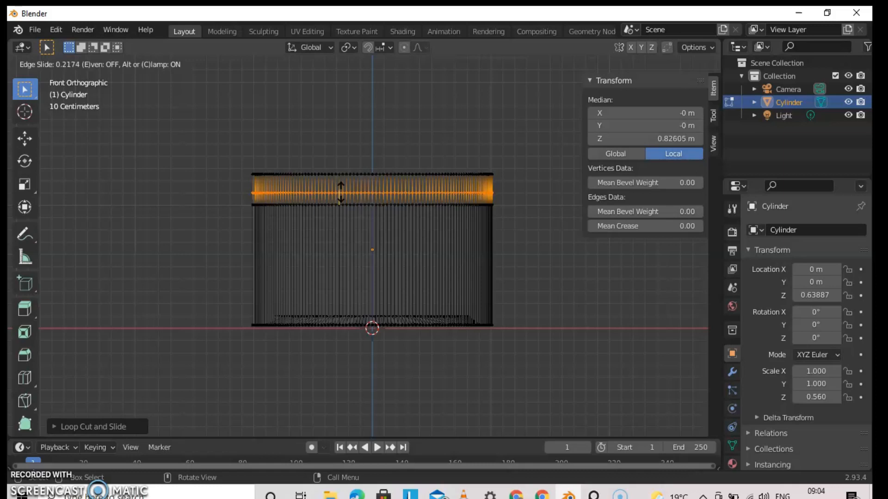
click(341, 191)
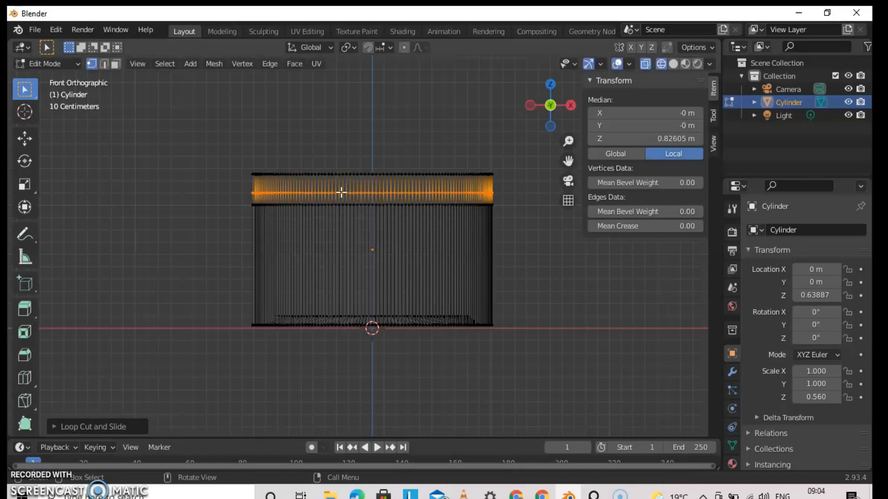
Scale the new loop inward to about 0.9 and lower it along Z to about 0.654 m local Z, level with the lower loop.
key(s)
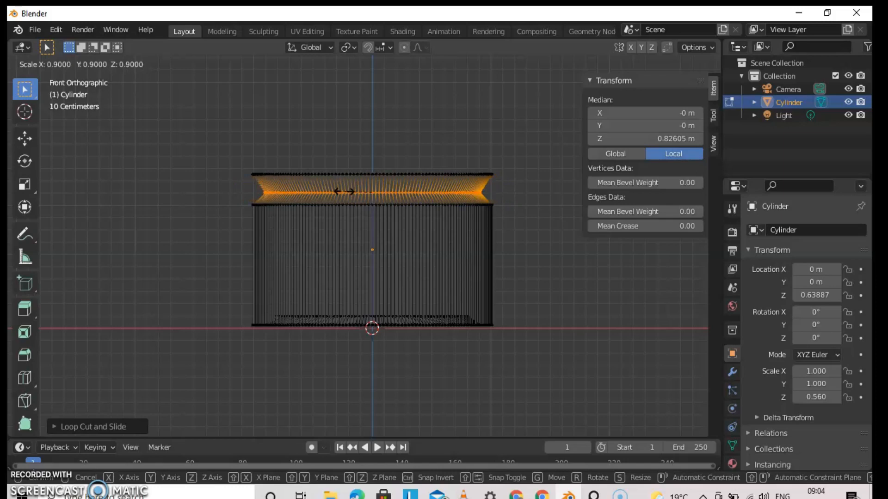
click(345, 191)
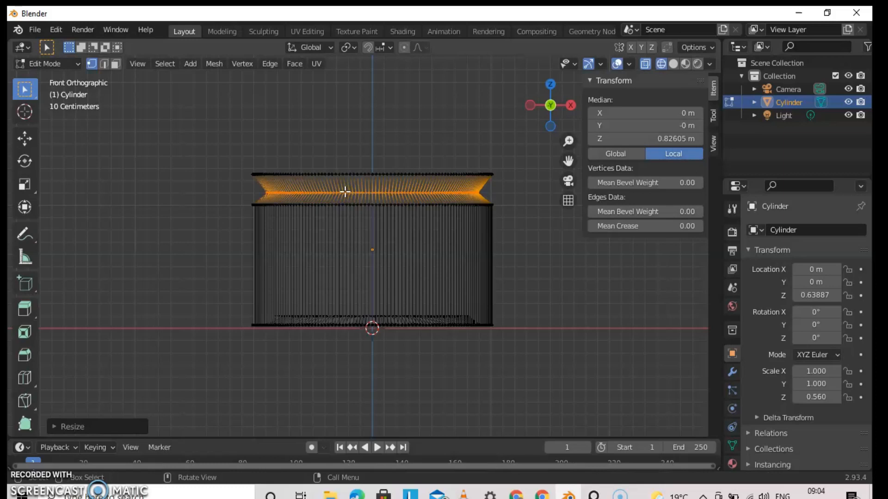
key(g)
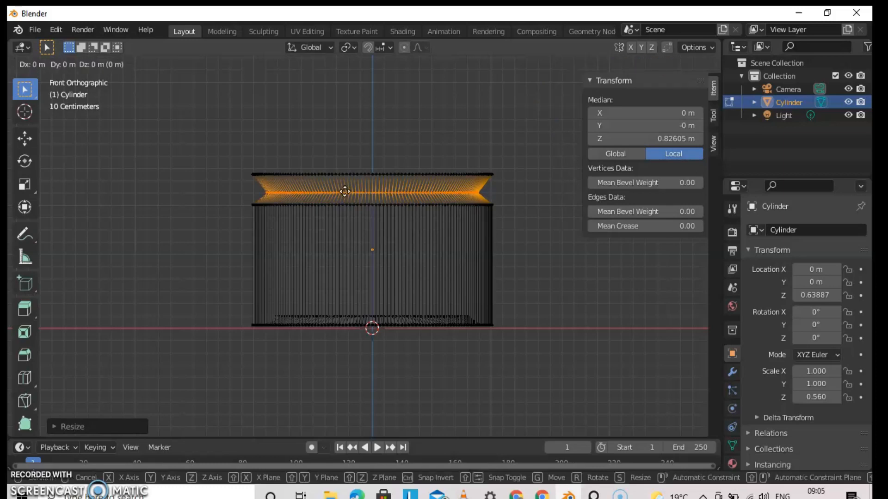
key(z)
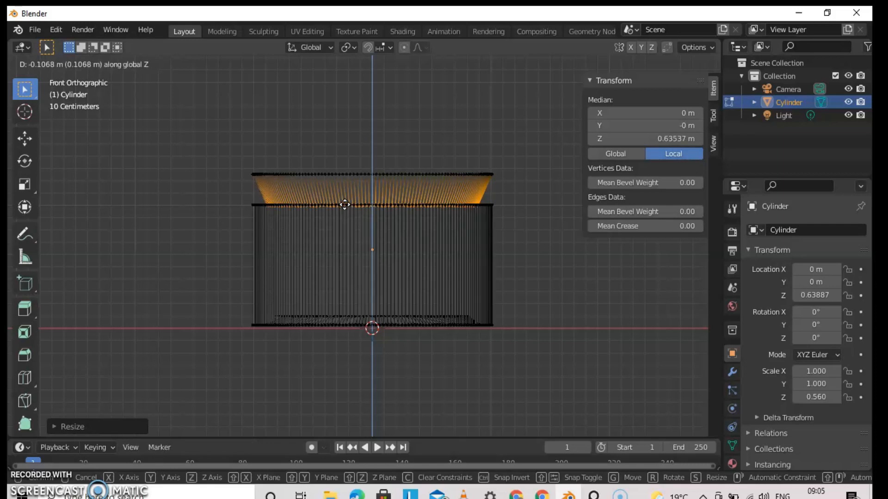
click(344, 204)
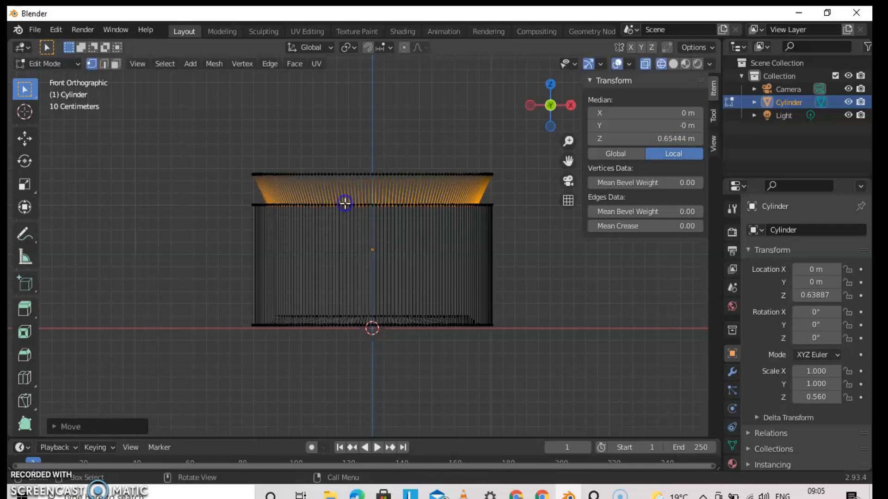
Select the top rim's vertices and scale them to about 0.88 to form a straight, narrower neck.
drag(244, 134, 508, 187)
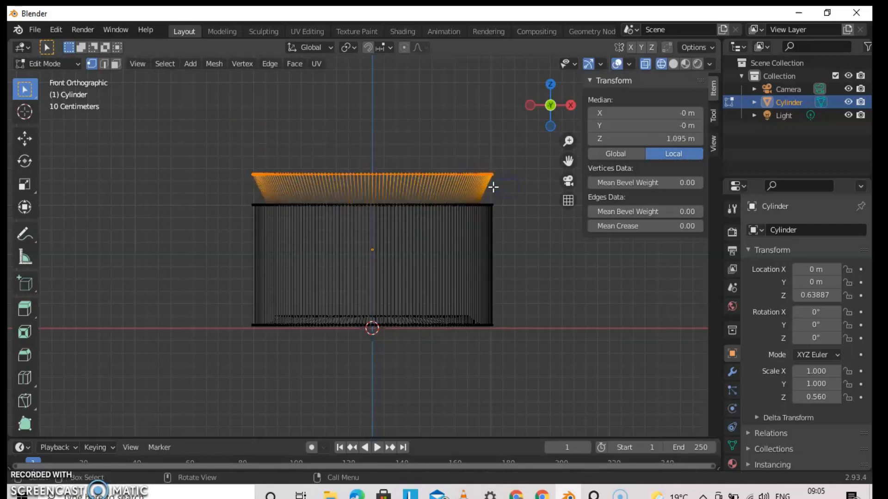
key(s)
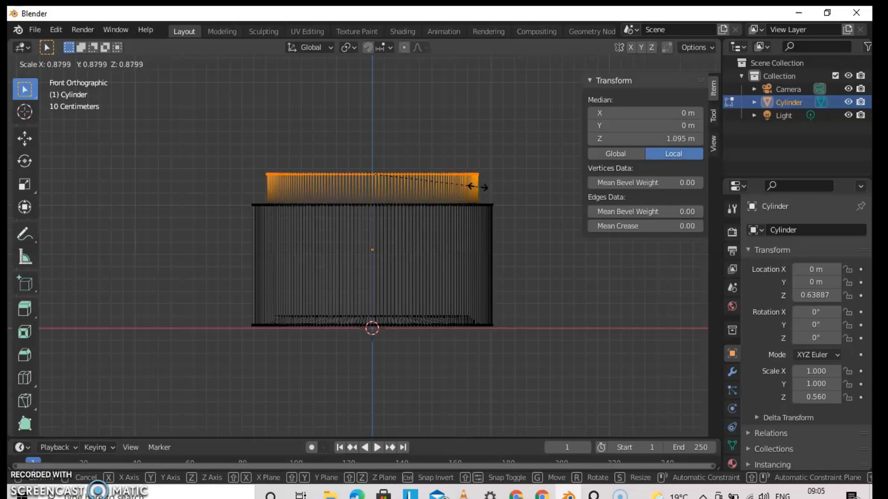
click(477, 187)
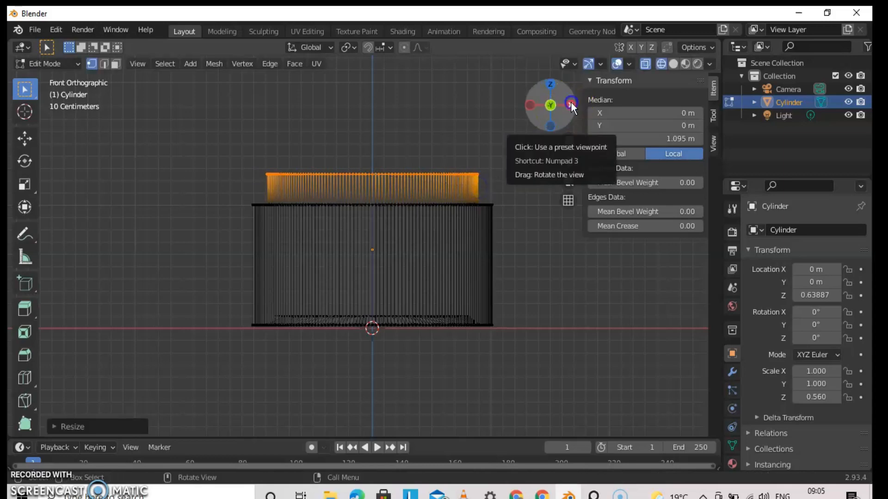
Delete the flat face capping the neck, using solid shading and face selection, to open the jar.
drag(571, 102, 412, 135)
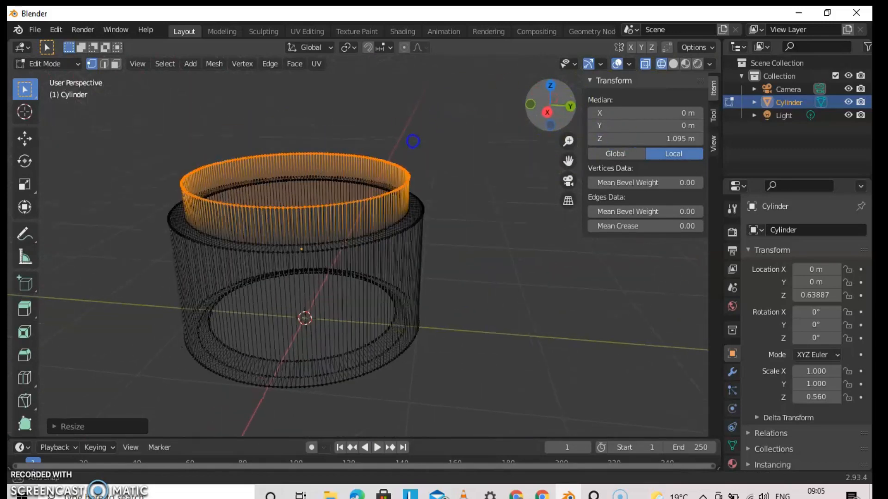
click(673, 64)
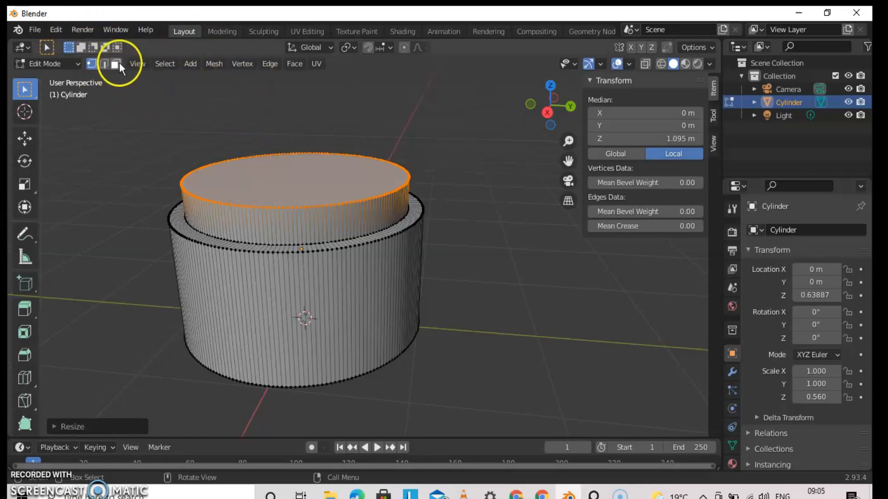
click(116, 64)
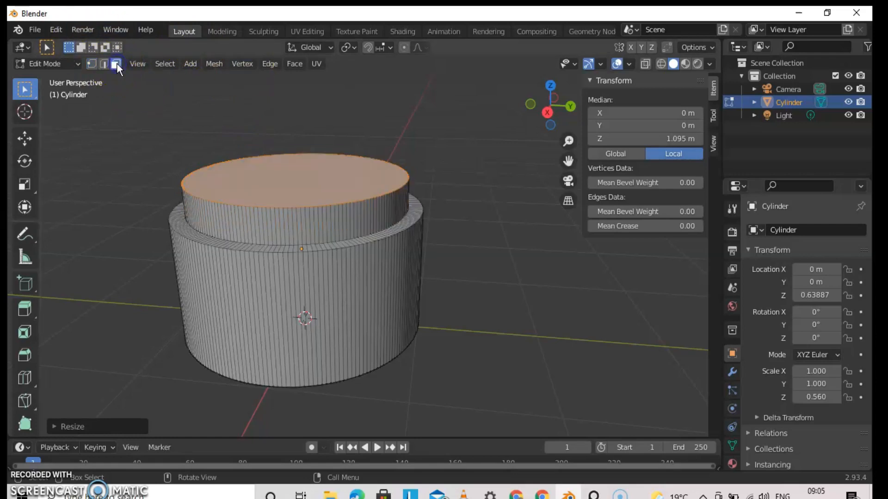
click(285, 195)
right_click(287, 191)
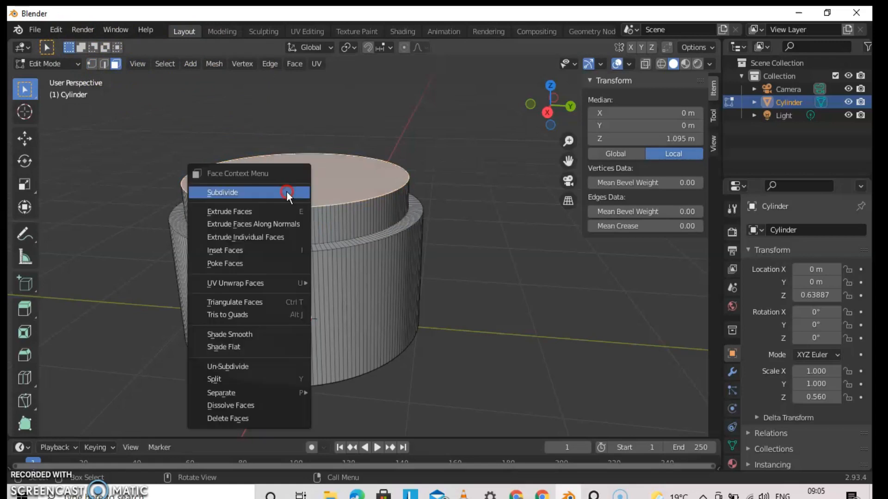
mouse_move(255, 396)
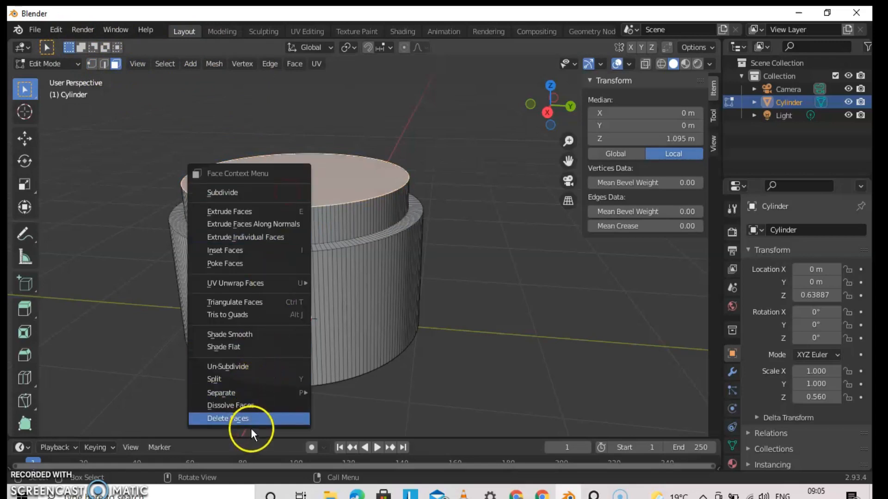
click(255, 418)
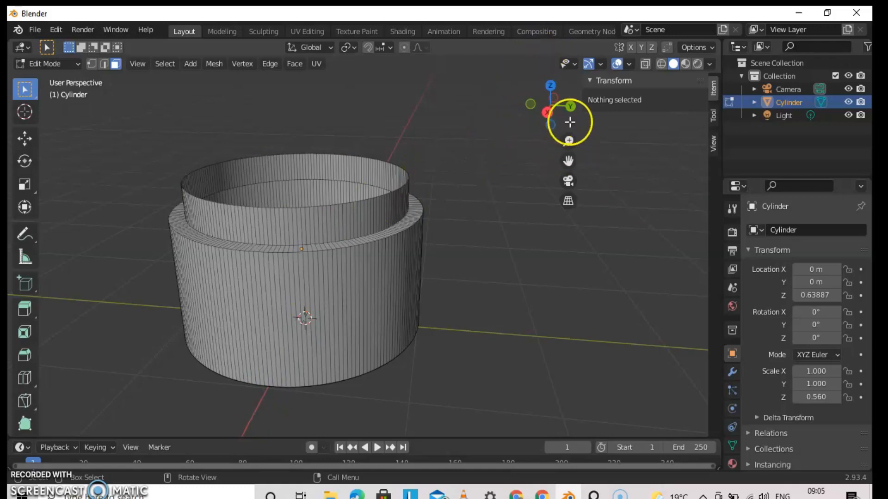
Add a Solidify modifier to the jar and set its thickness to -0.03 m.
drag(572, 104, 512, 136)
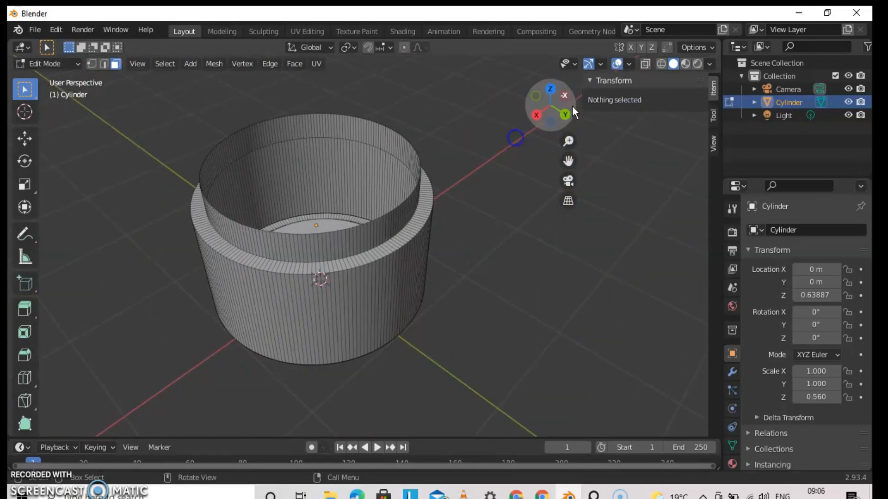
click(731, 371)
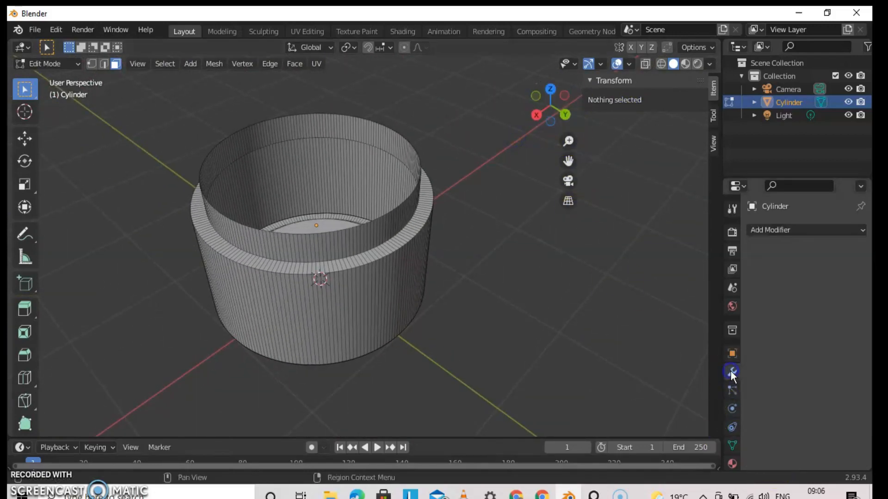
click(819, 230)
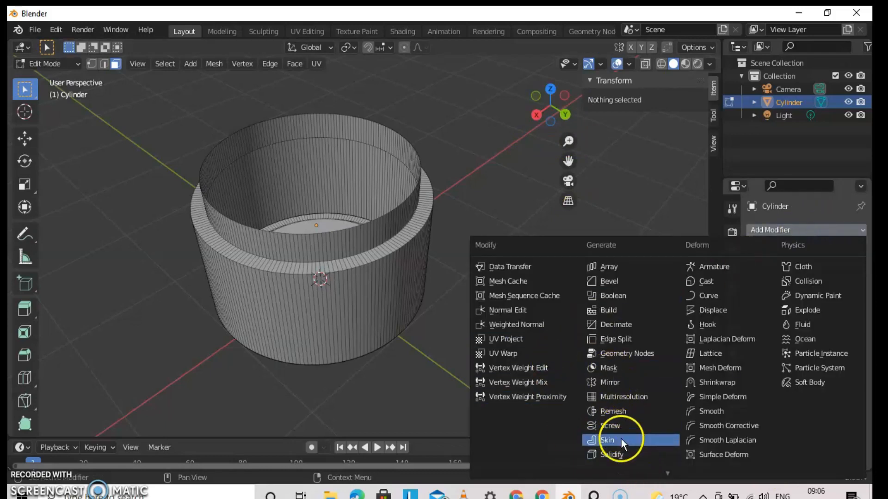
scroll(621, 444, down, 2)
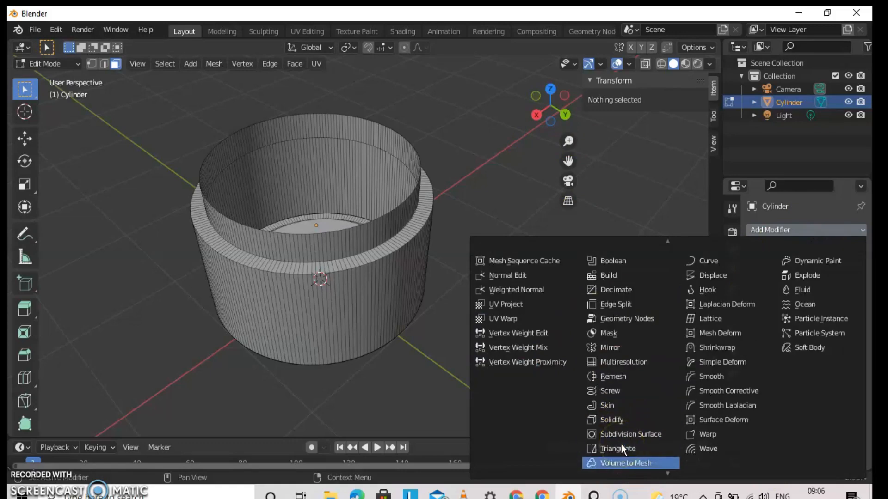
click(618, 420)
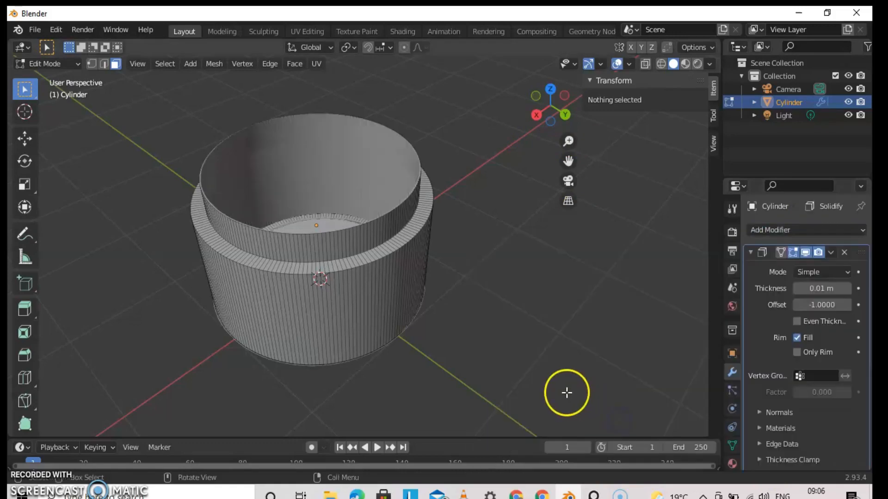
click(812, 292)
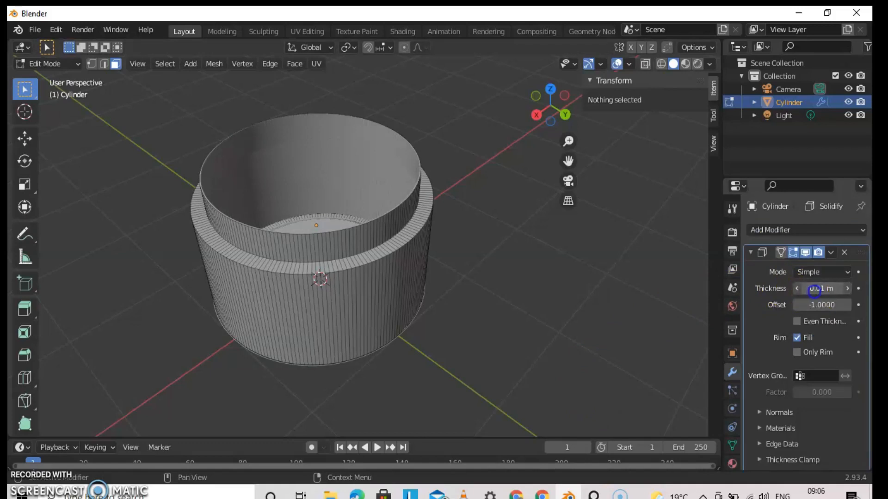
drag(814, 291, 813, 290)
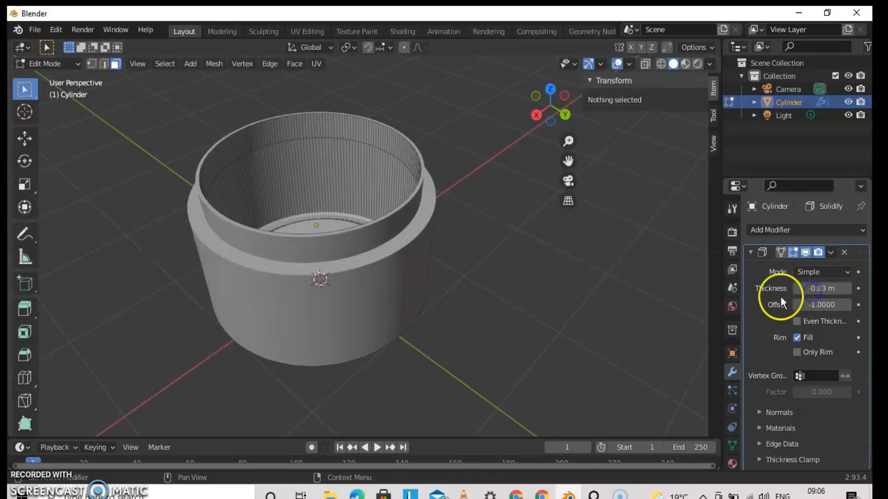
Add a Bevel modifier to the jar after Solidify and set its amount to 0.47 m.
drag(551, 124, 650, 108)
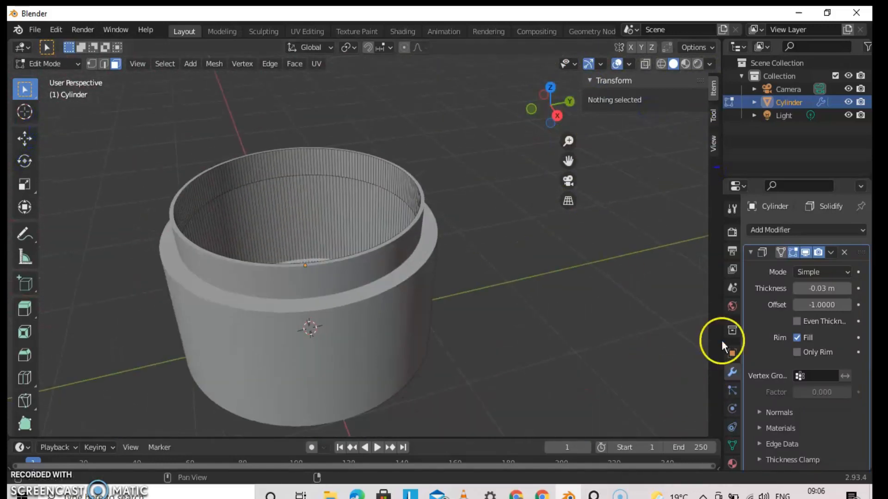
click(775, 229)
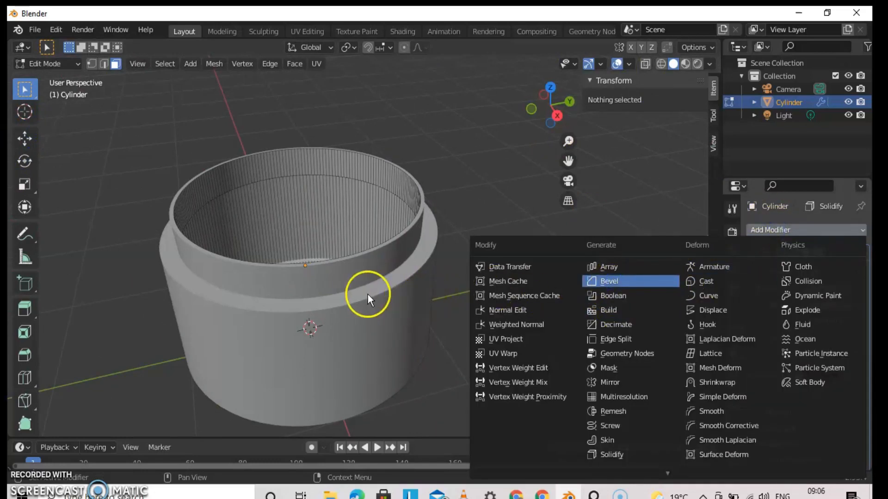
key(Return)
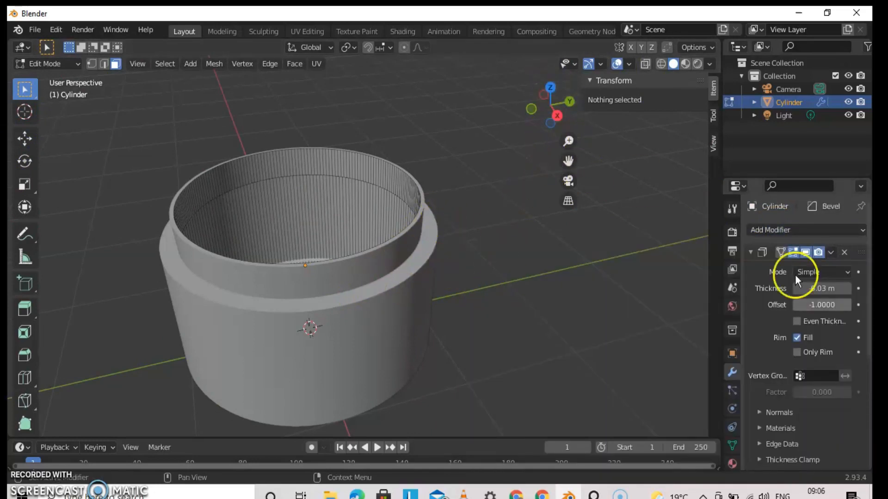
scroll(802, 336, down, 3)
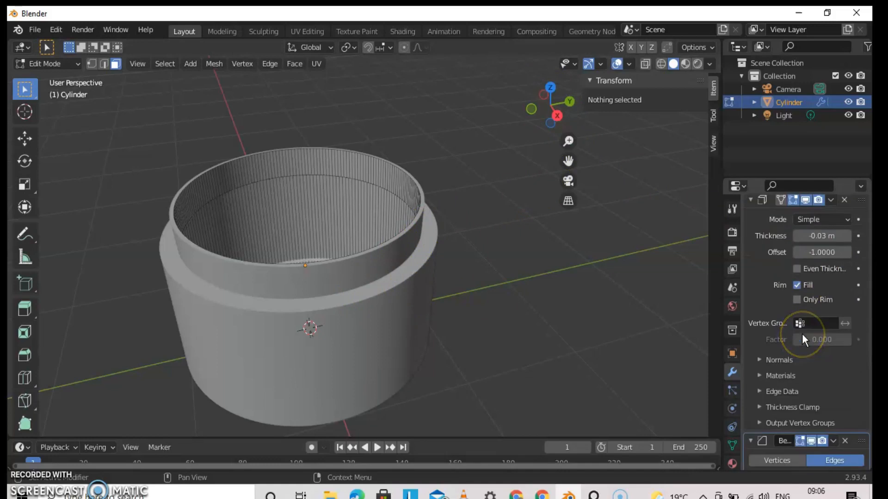
scroll(802, 340, down, 3)
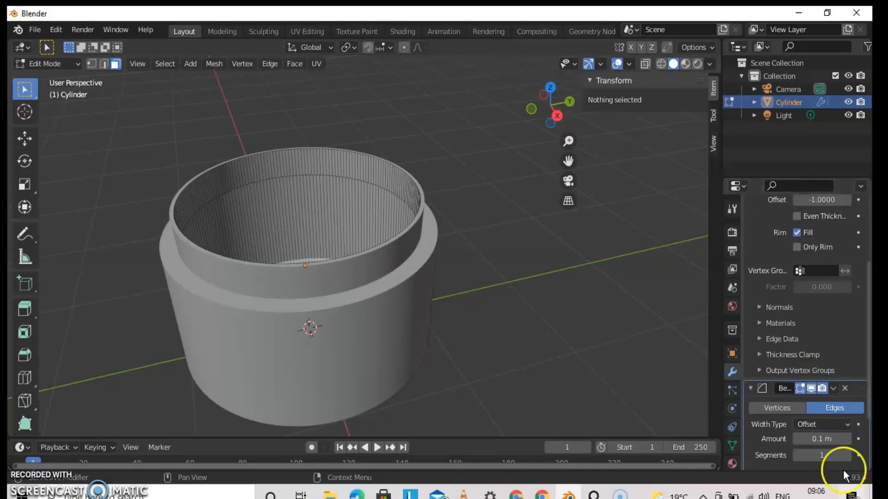
drag(820, 442, 821, 441)
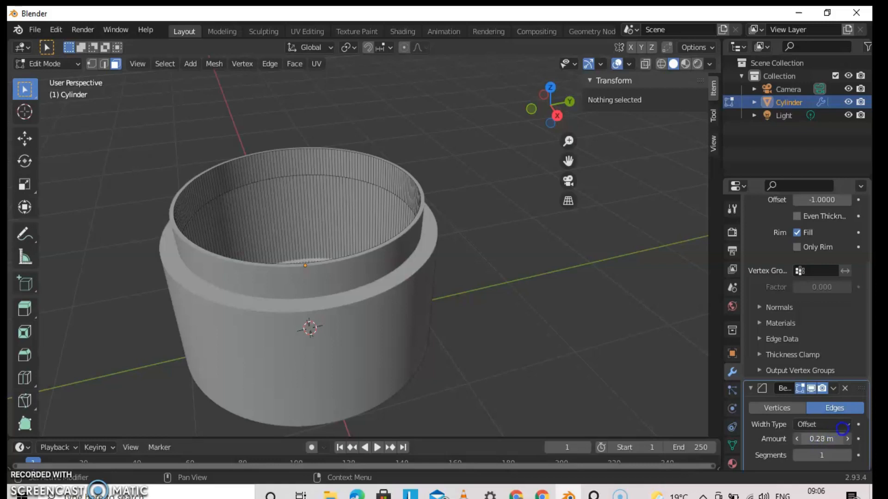
drag(847, 428, 818, 440)
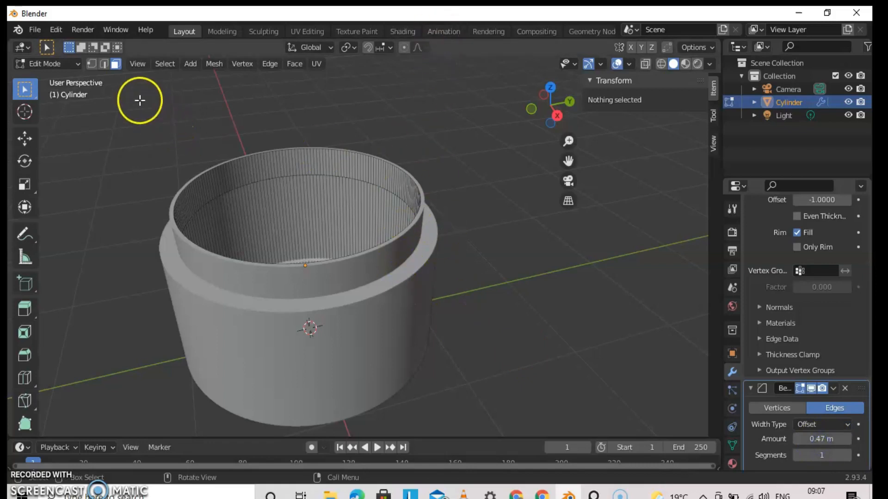
Return to Object Mode and apply Shade Smooth to the jar.
key(Tab)
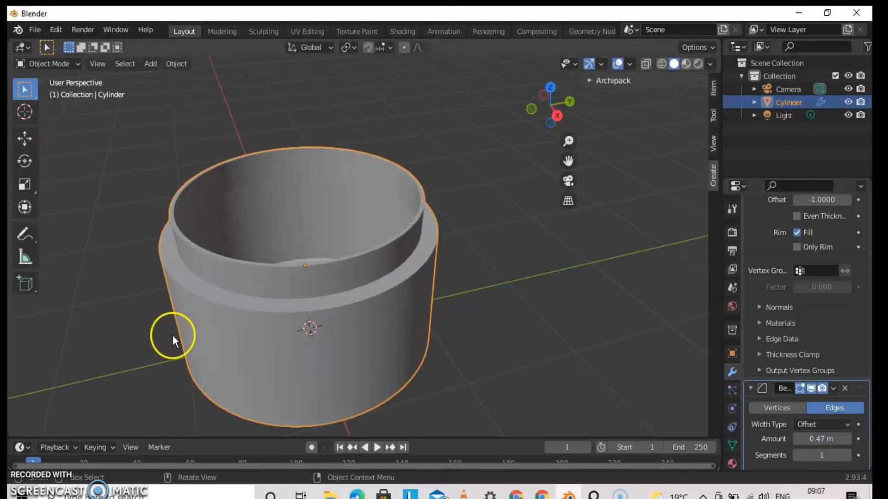
right_click(261, 328)
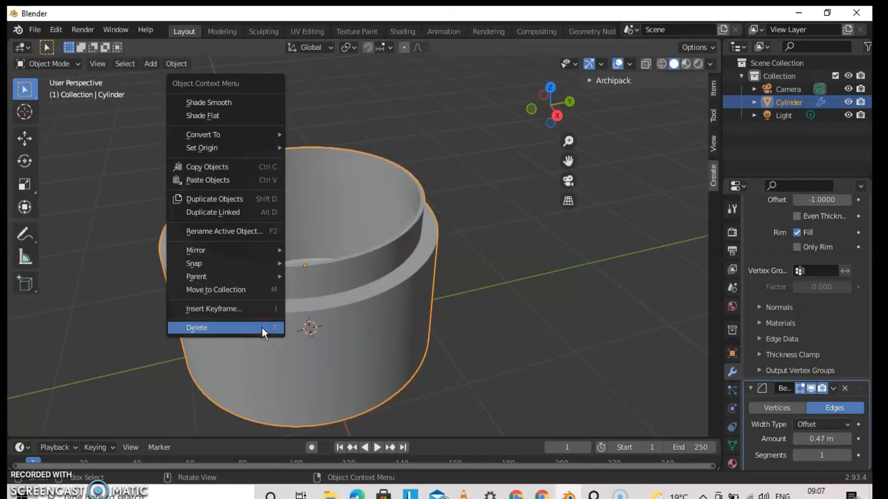
click(209, 103)
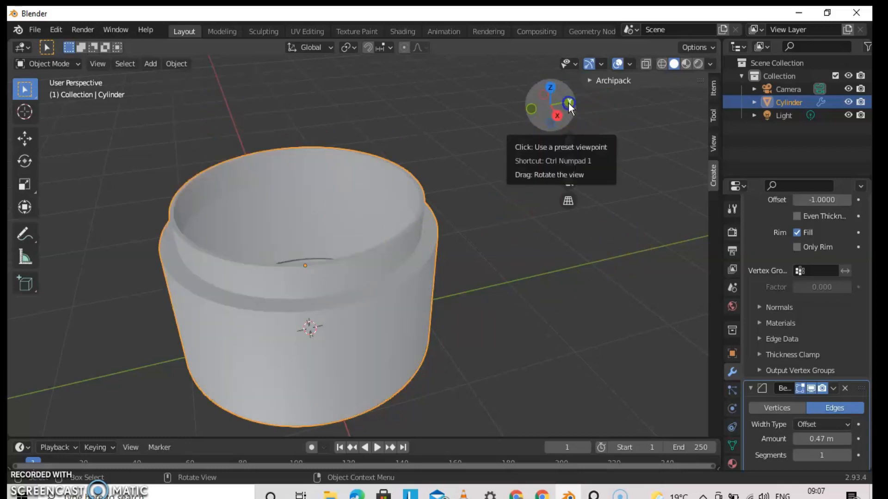
Add a new cylinder mesh at the 3D cursor as a separate object from the jar.
drag(566, 111, 391, 91)
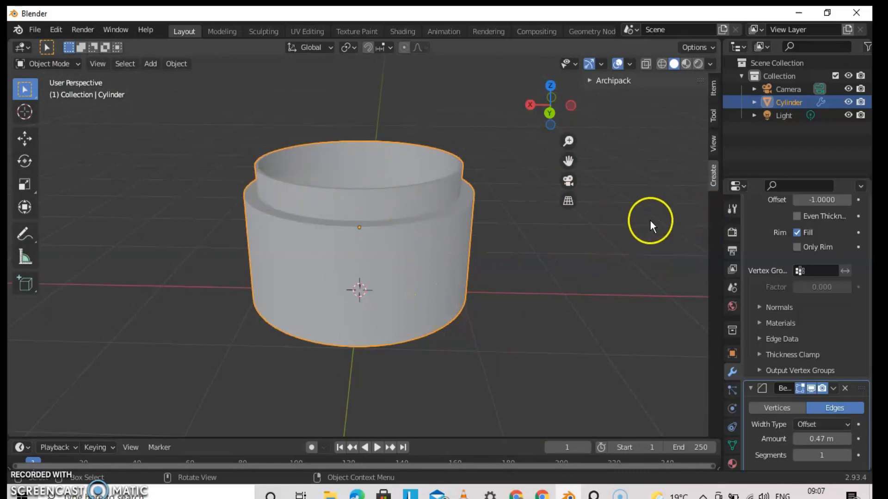
click(149, 63)
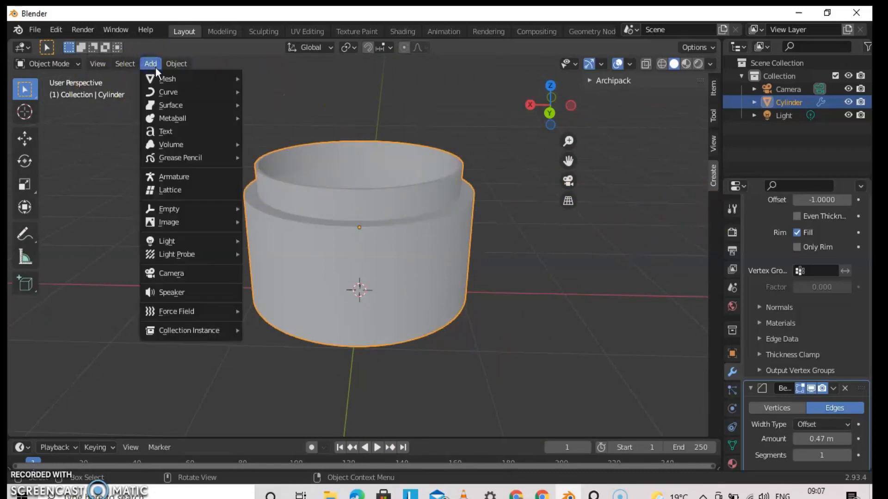
mouse_move(165, 74)
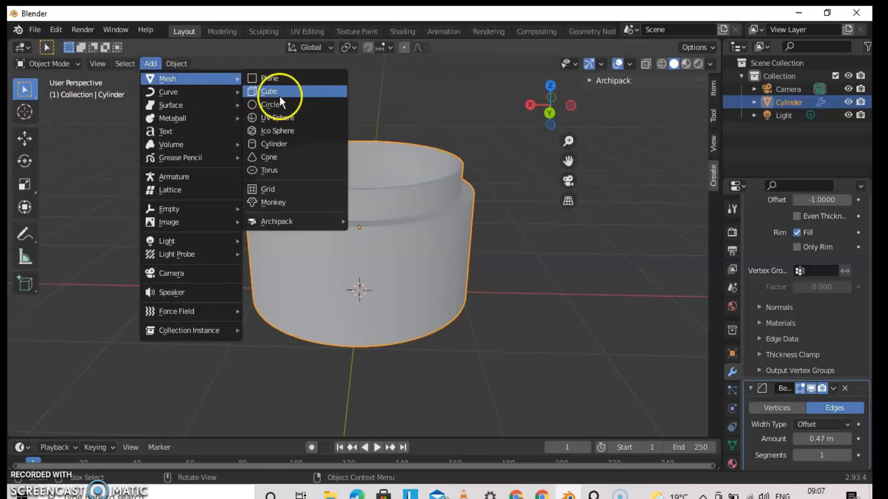
click(296, 142)
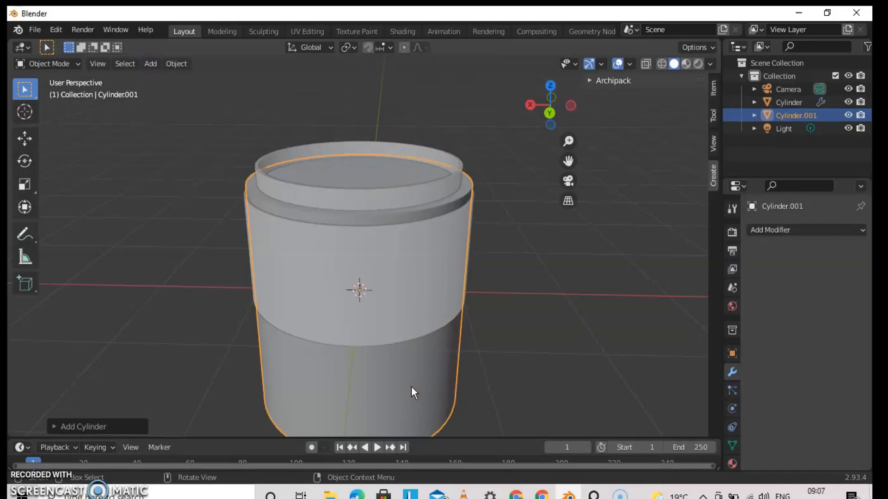
Move the new cylinder up about 2.6 m along the Z axis so it sits above the jar.
key(g)
key(z)
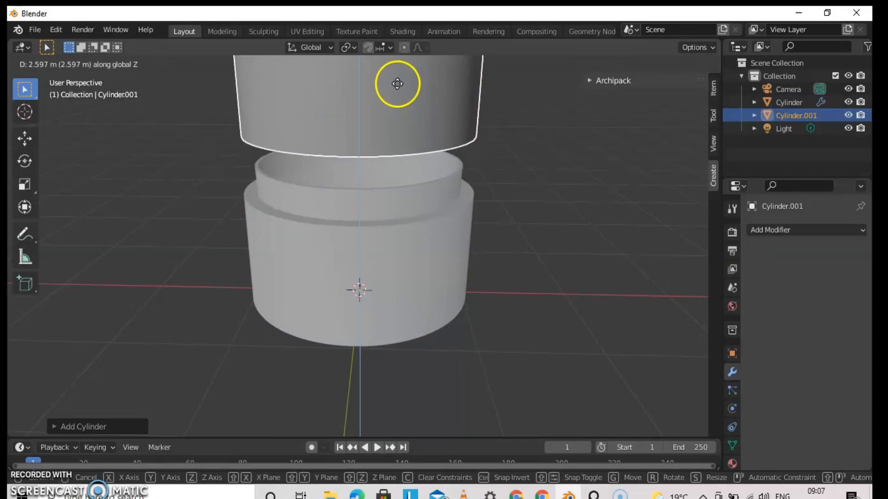
click(397, 84)
scroll(492, 117, down, 1)
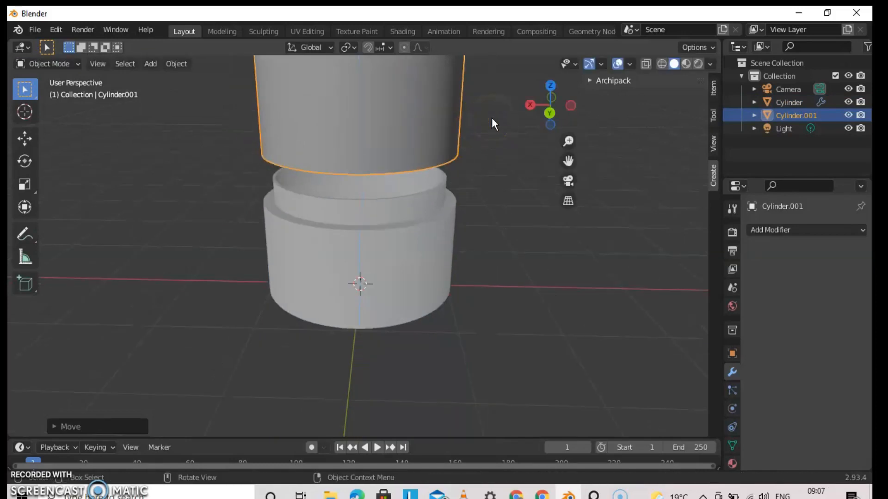
scroll(492, 118, down, 6)
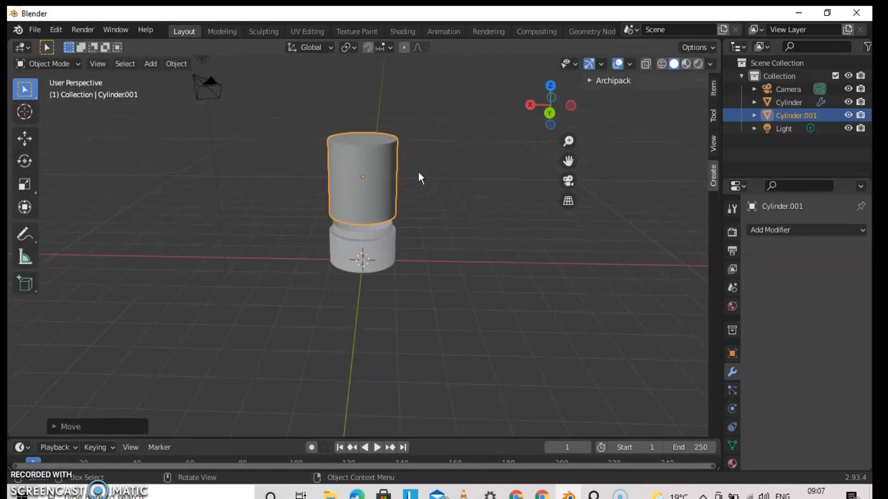
Flatten the cylinder along Z into a short lid disc and scale it down slightly to suit the jar's width.
key(s)
key(z)
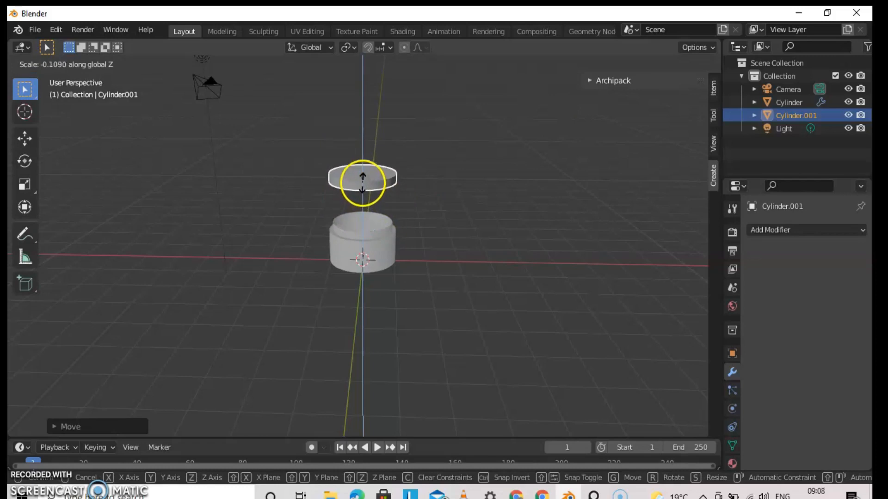
click(363, 187)
scroll(431, 189, up, 2)
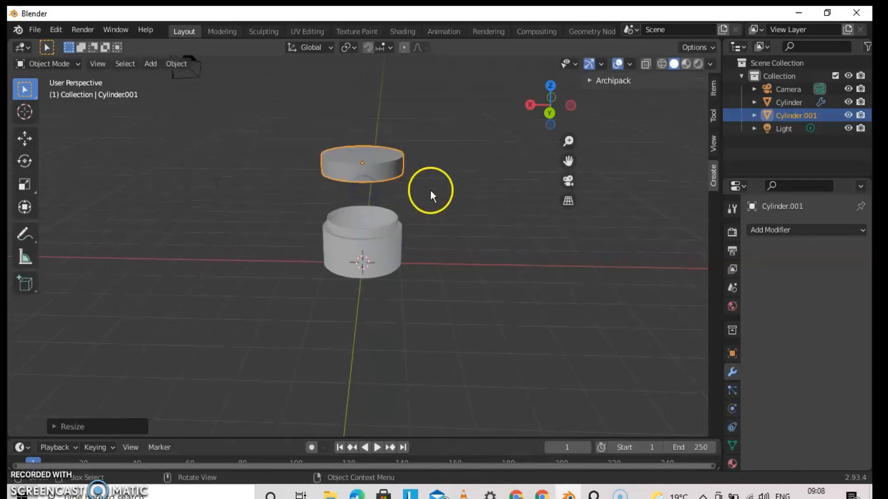
click(363, 154)
key(s)
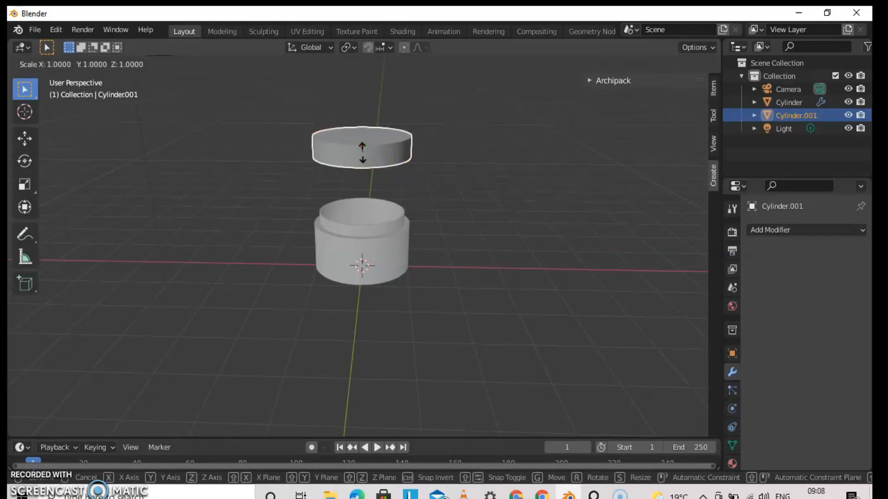
click(397, 159)
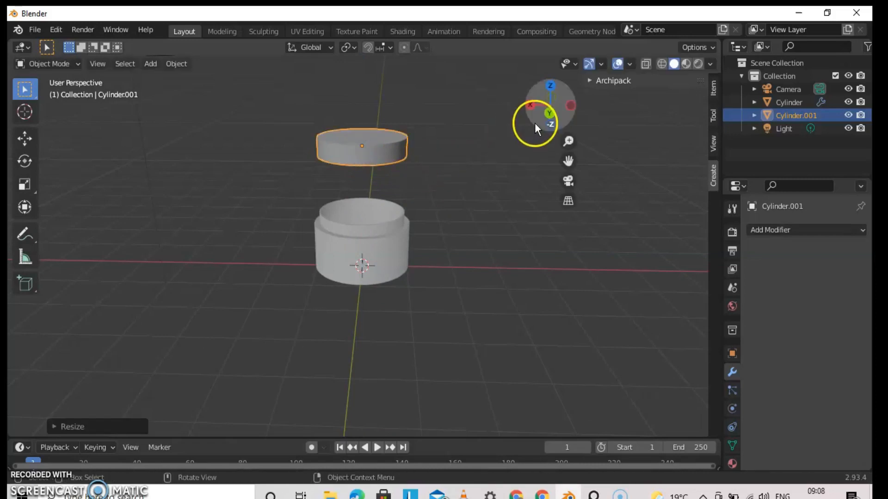
Enter Edit Mode on the lid cylinder and delete its bottom face so it opens downward.
mouse_move(549, 127)
mouse_down()
mouse_move(549, 433)
mouse_move(463, 167)
mouse_move(549, 127)
mouse_up()
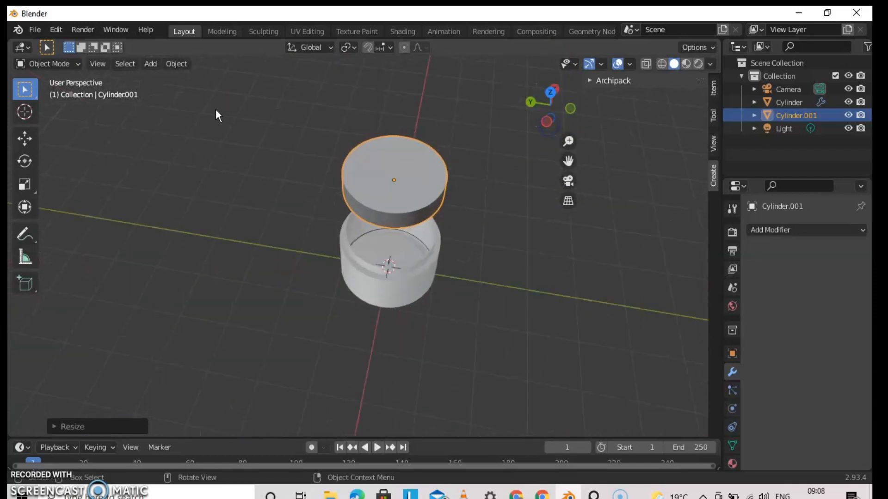
click(663, 62)
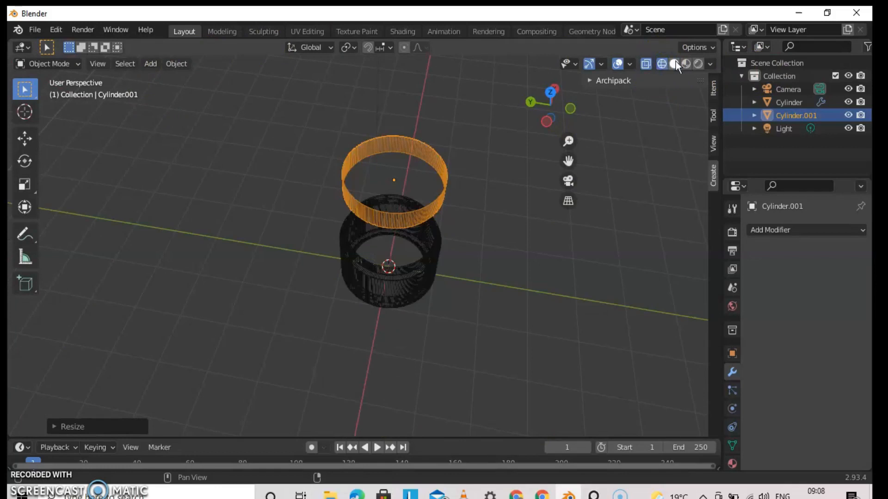
click(674, 63)
click(62, 61)
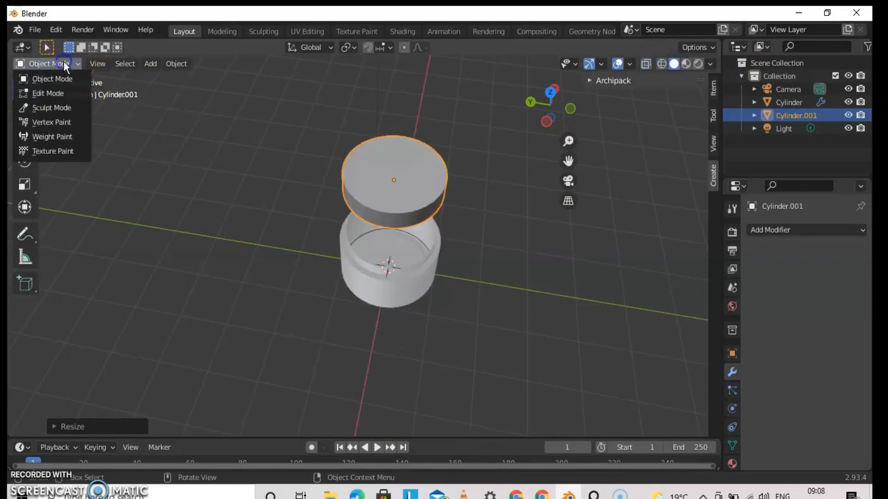
click(57, 94)
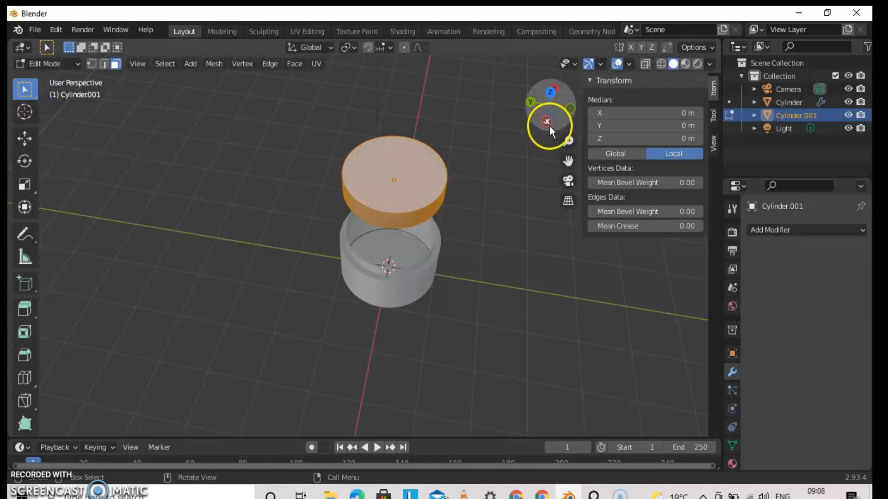
drag(547, 123, 547, 373)
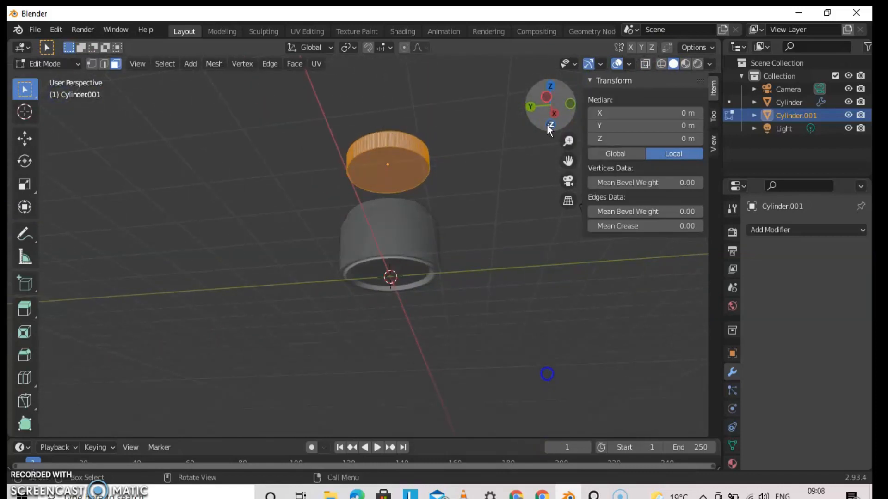
click(388, 176)
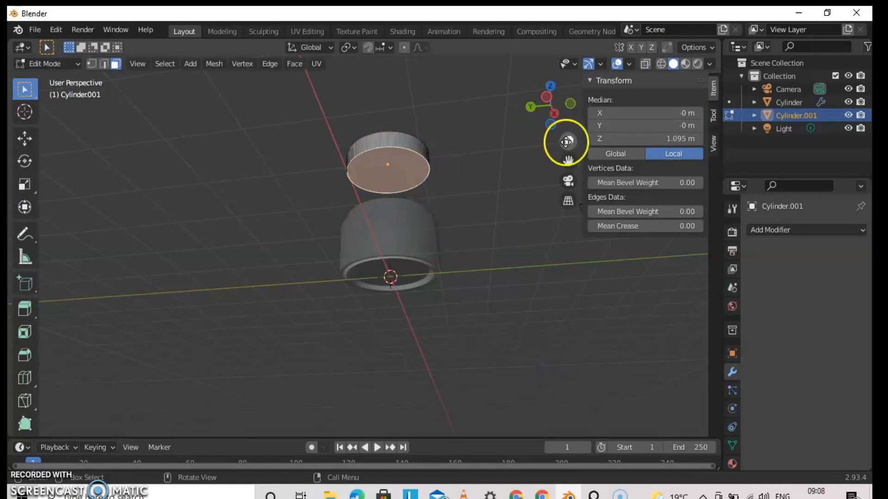
right_click(494, 180)
click(482, 282)
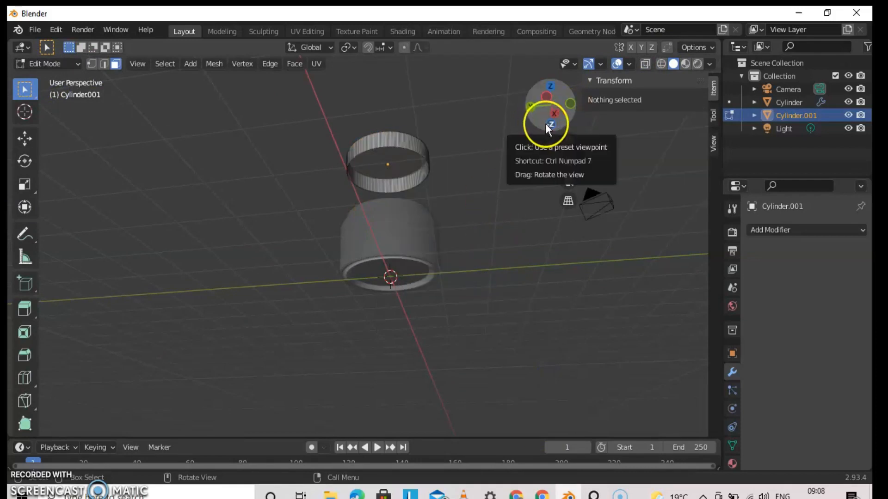
Add a Solidify modifier to the lid and set its thickness to 0.05 m.
drag(551, 124, 501, 198)
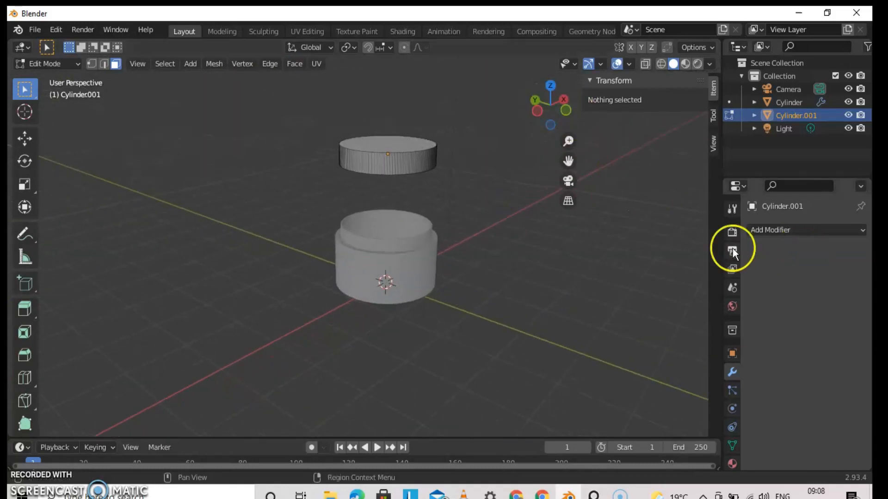
click(822, 229)
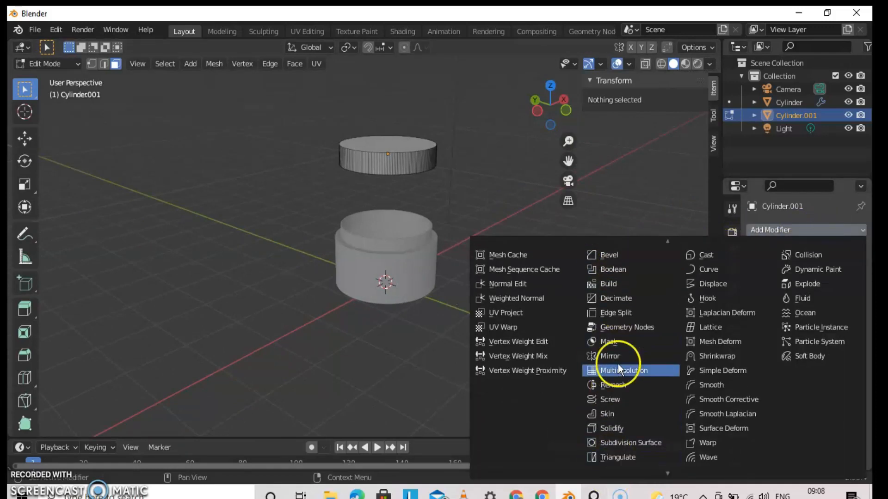
click(623, 428)
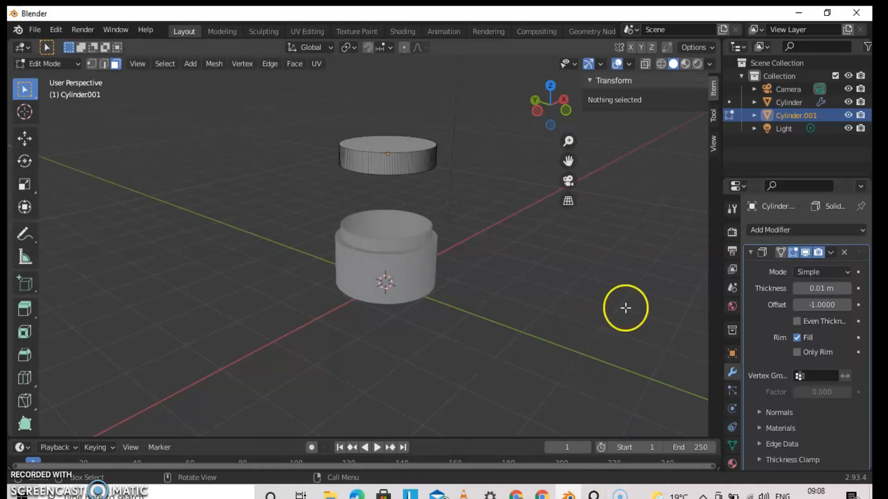
click(813, 291)
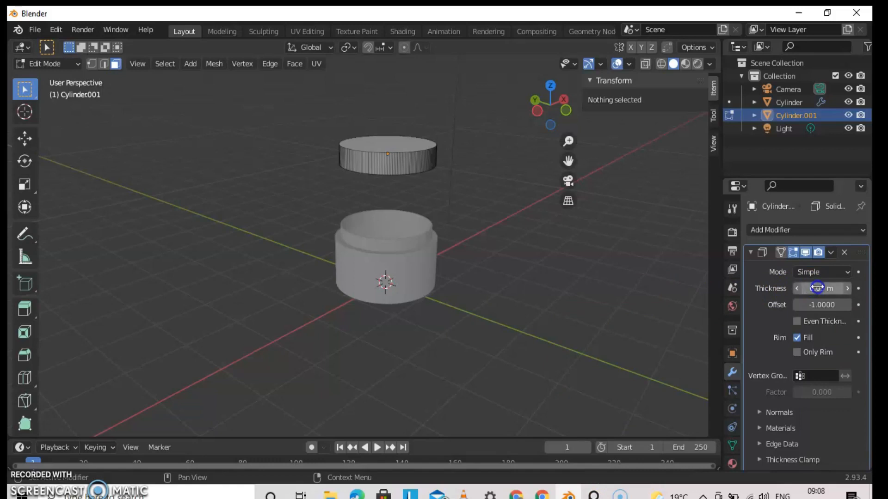
drag(553, 127, 540, 154)
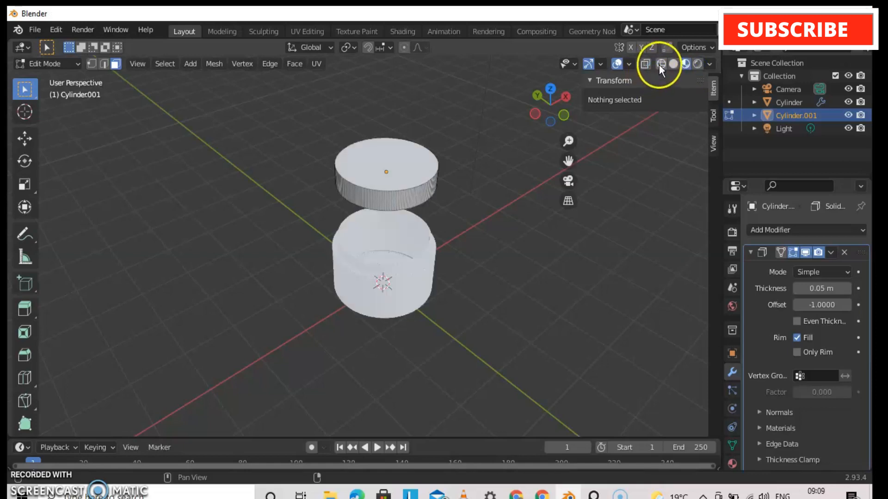
click(673, 63)
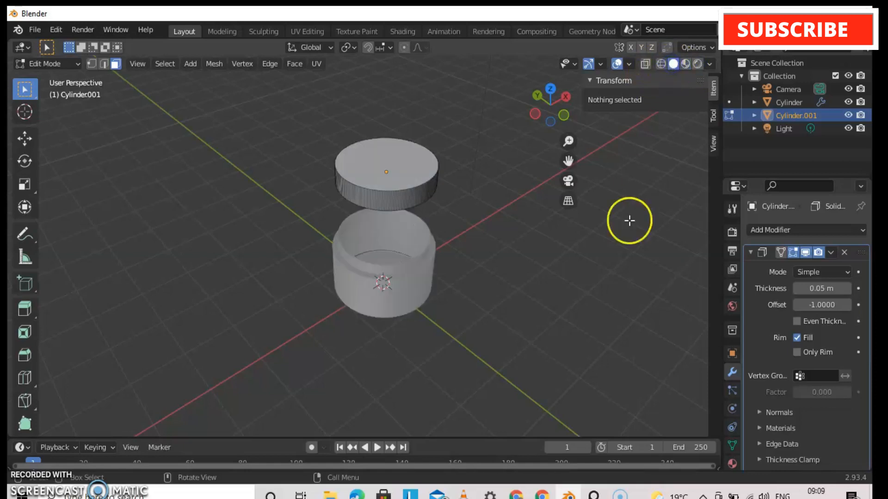
Return to Object Mode and, in front view, lower the lid about 1.06 m along Z to just above the jar's neck.
key(KP_1)
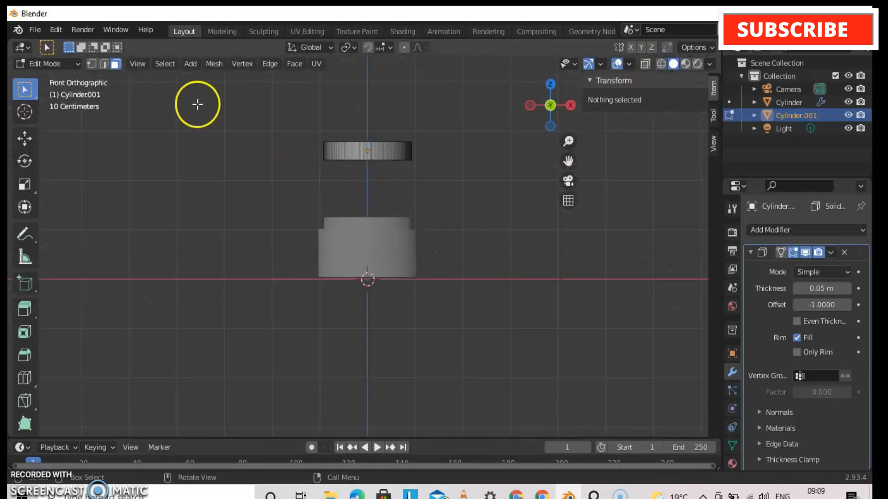
click(68, 62)
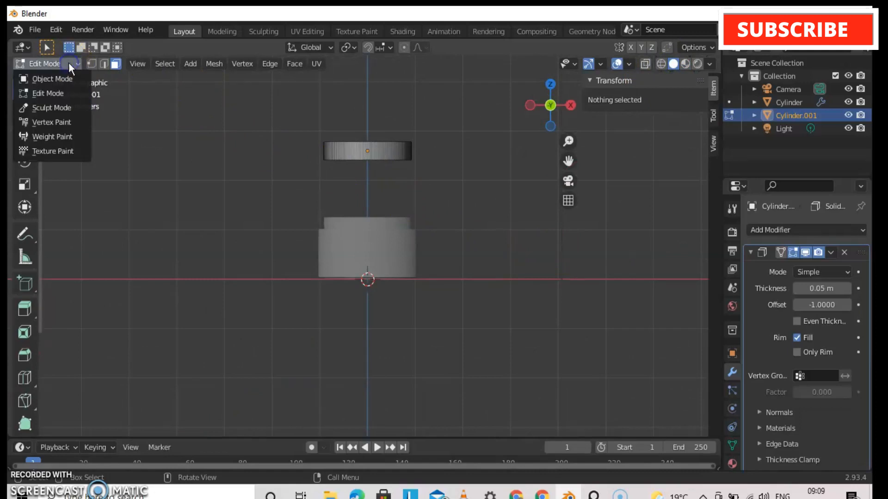
click(65, 79)
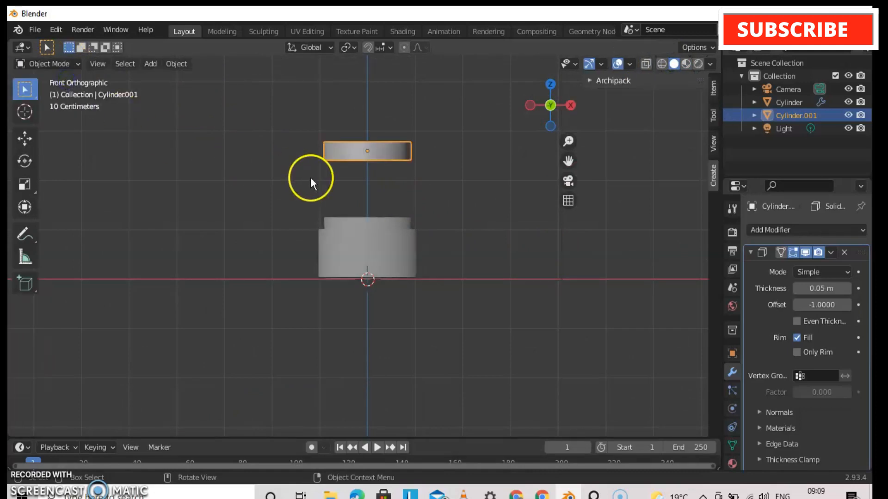
key(g)
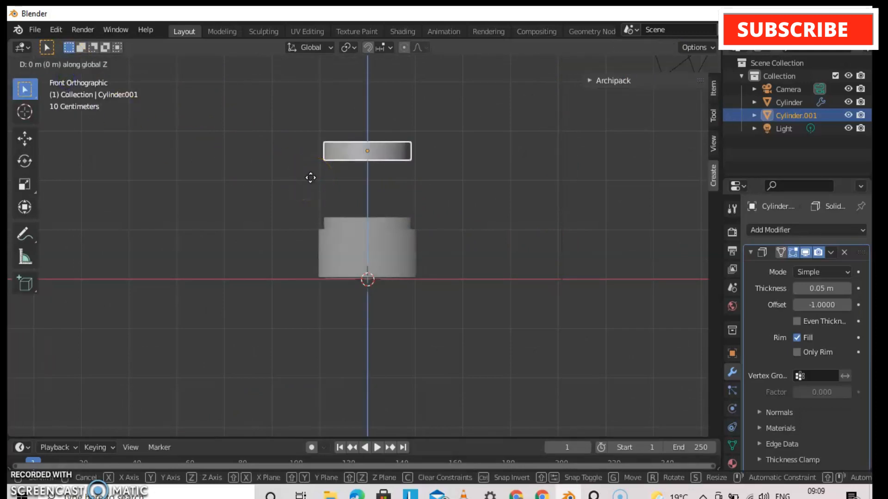
key(z)
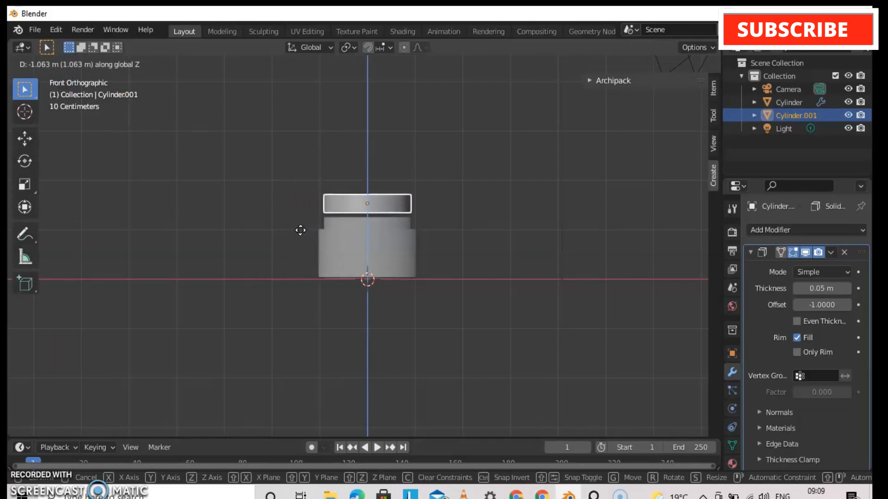
click(300, 231)
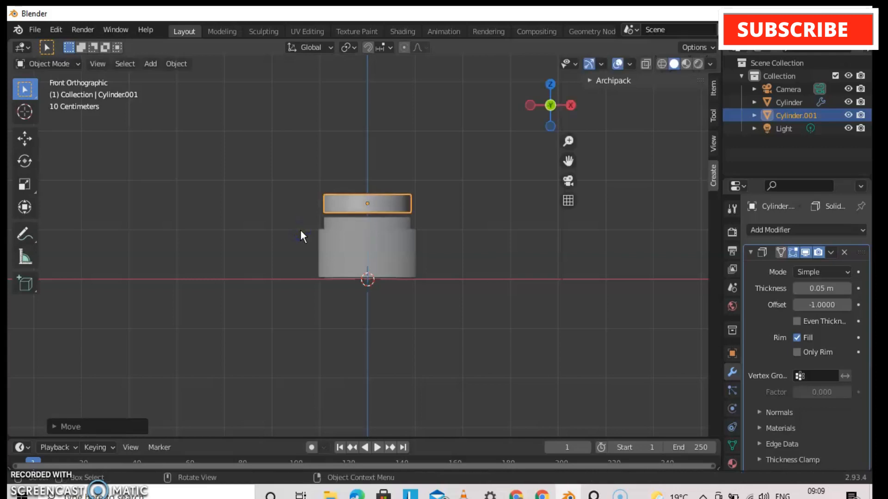
Scale the lid up by about 1.02 and lower it about 0.3 m along Z over the jar's neck.
key(s)
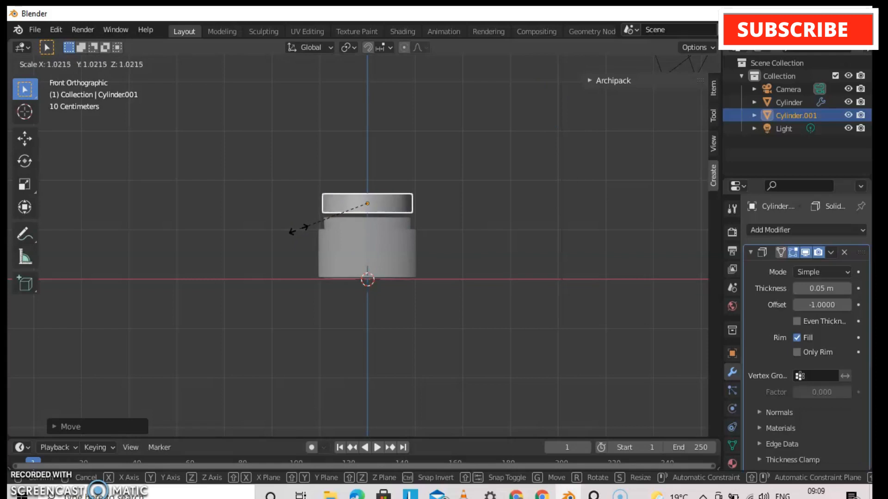
click(298, 229)
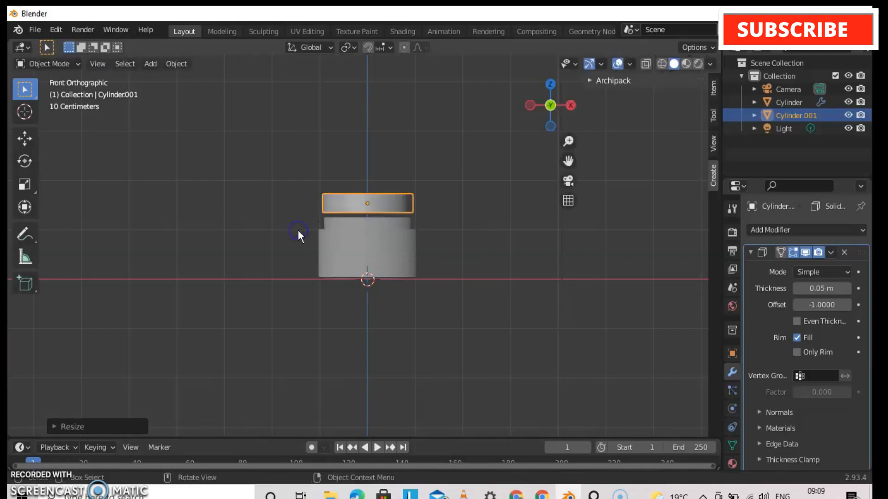
key(g)
key(z)
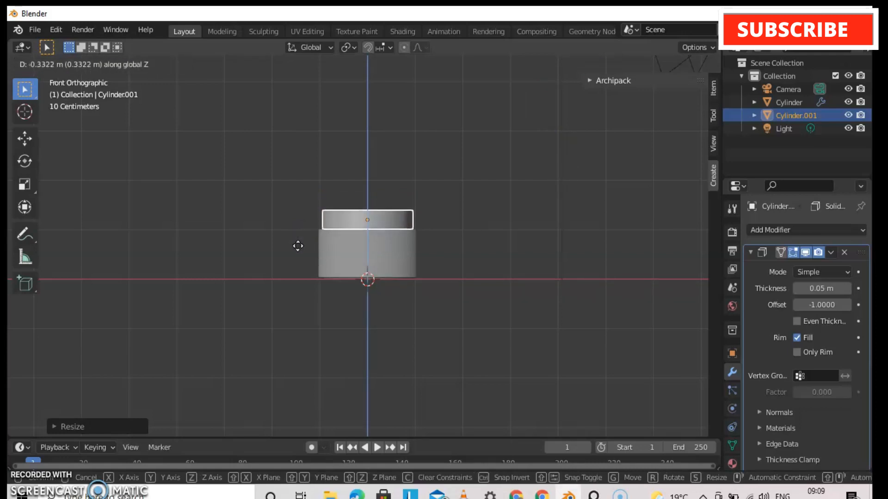
click(298, 245)
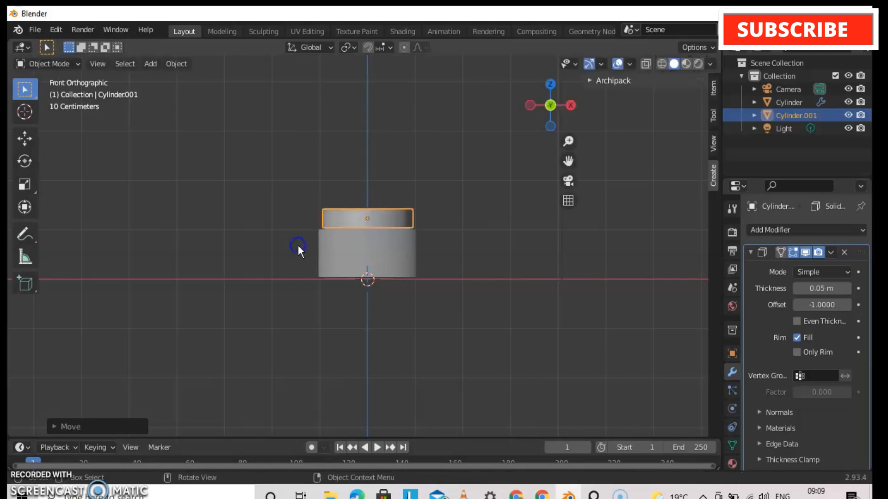
Add a plane mesh under the jar and scale it up by about 5.86 as a ground surface.
drag(528, 103, 638, 130)
middle_drag(638, 129, 232, 62)
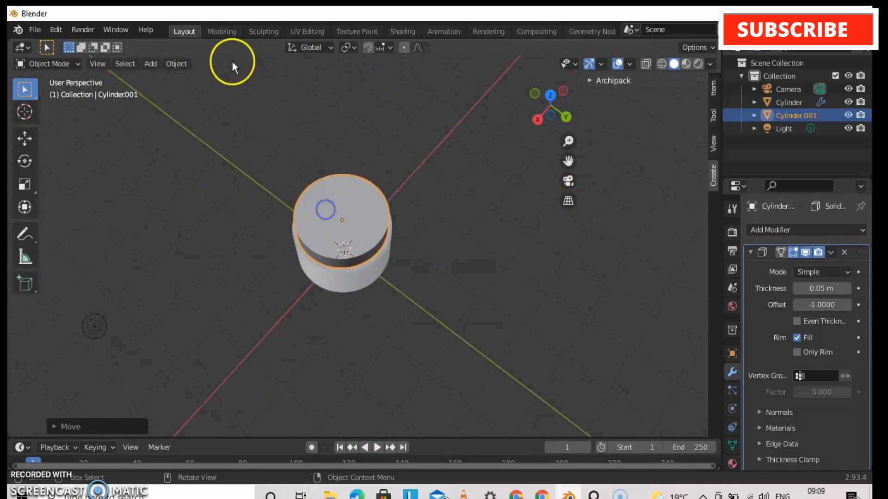
click(154, 63)
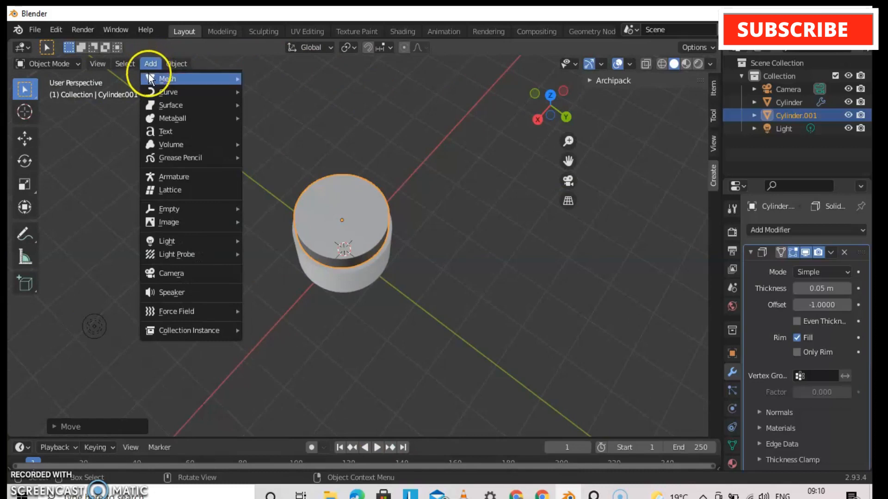
mouse_move(167, 80)
click(272, 79)
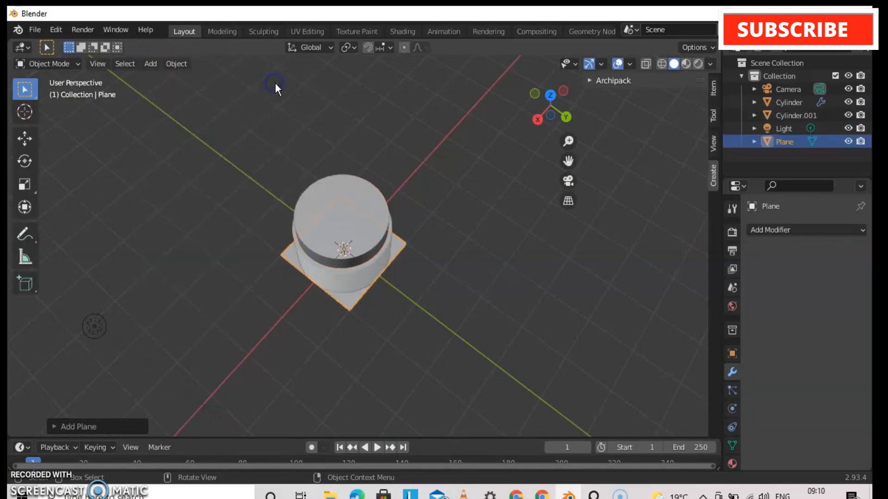
key(s)
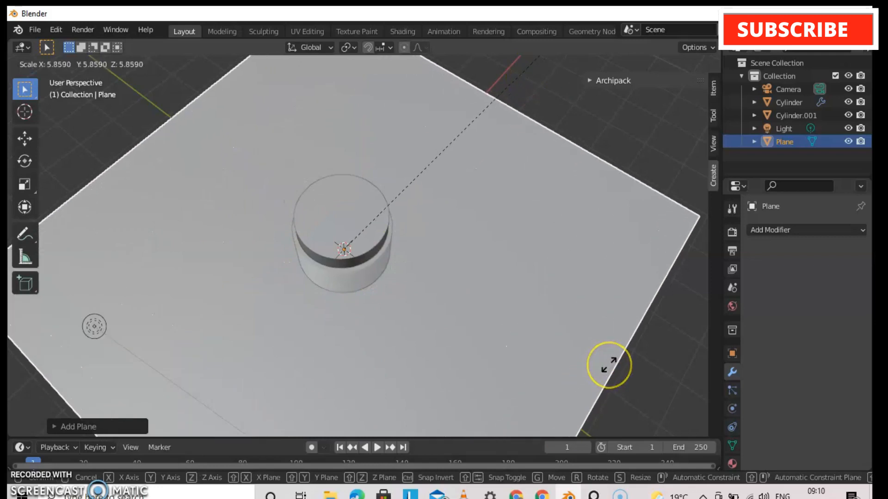
click(608, 365)
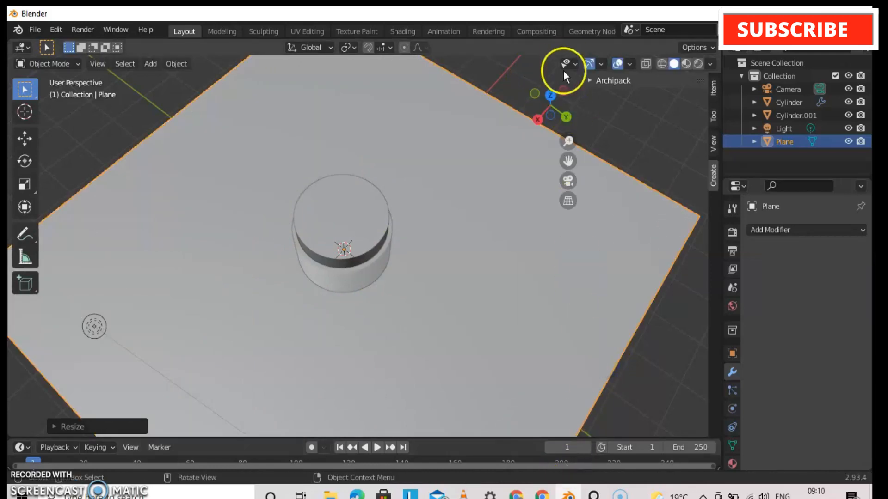
Preview the scene in Rendered shading and inspect the closed jar and its shadow on the plane from several angles.
drag(537, 123, 501, 101)
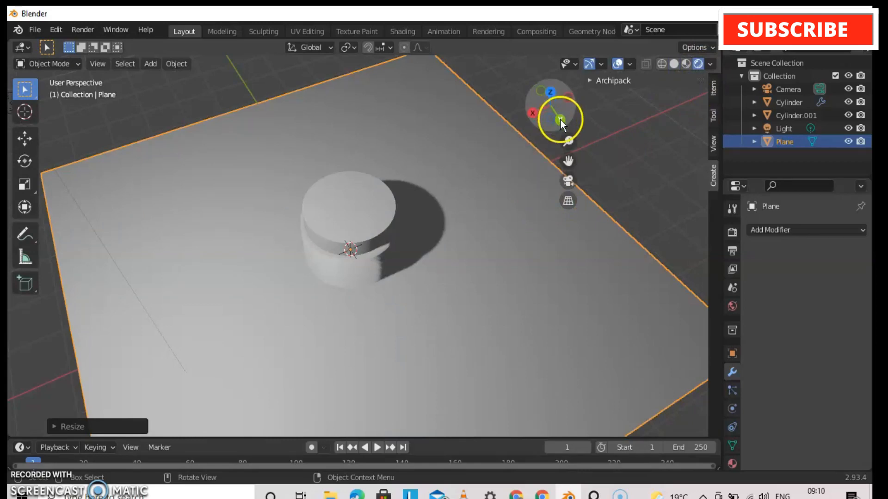
drag(560, 118, 609, 90)
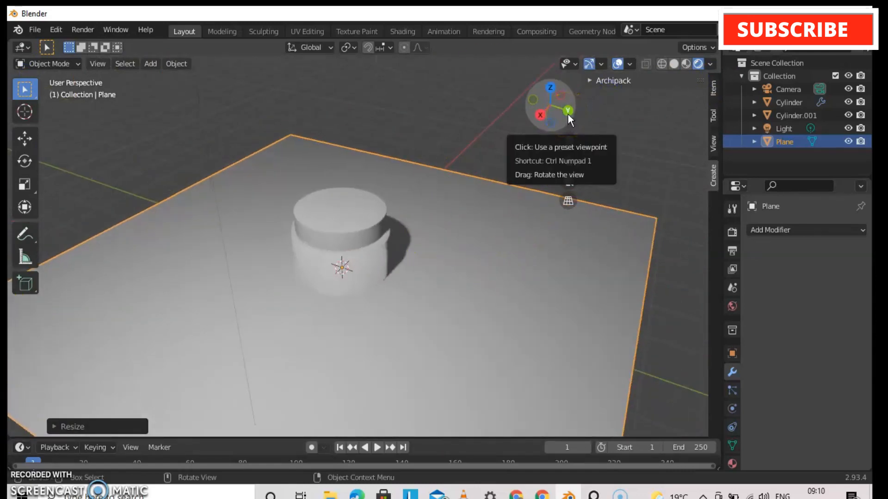
drag(567, 111, 502, 76)
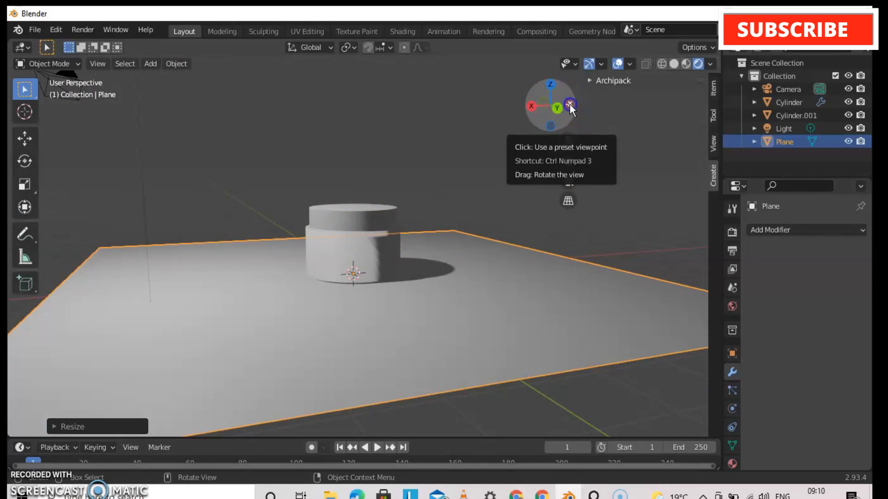
drag(570, 105, 471, 145)
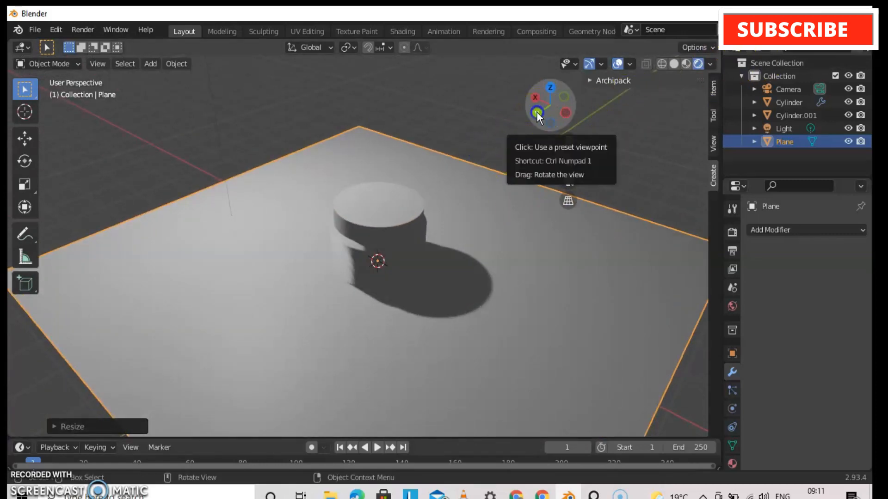
drag(537, 112, 652, 110)
middle_drag(652, 110, 519, 119)
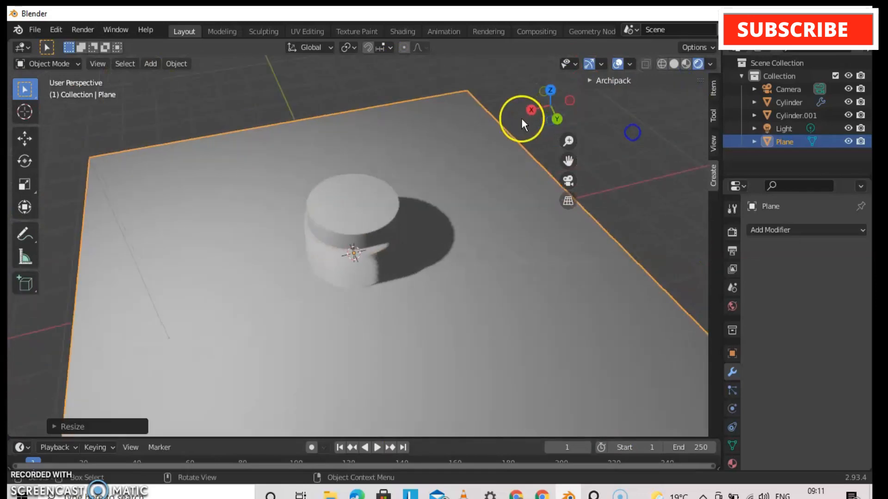